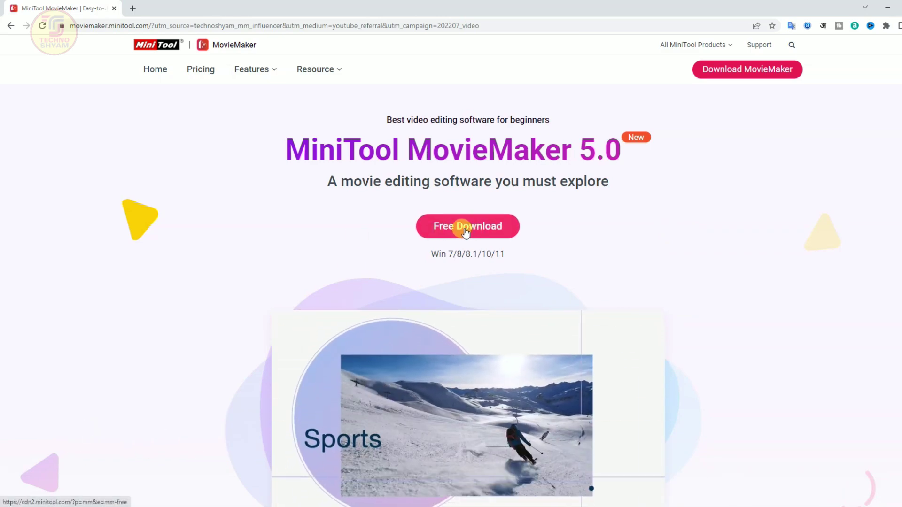
Download the free MiniTool MovieMaker installer and run the downloaded setup file.
{"action": "left_click", "coordinate": [465, 226]}
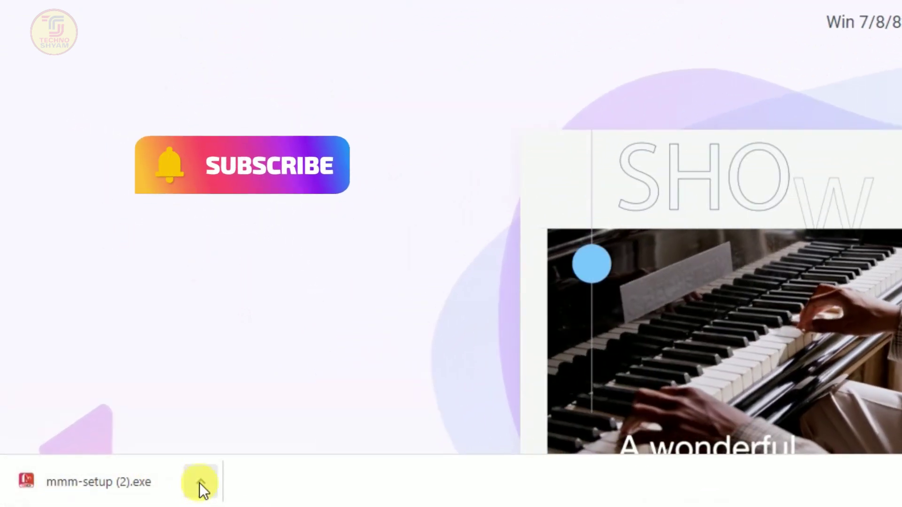
{"action": "left_click", "coordinate": [199, 483]}
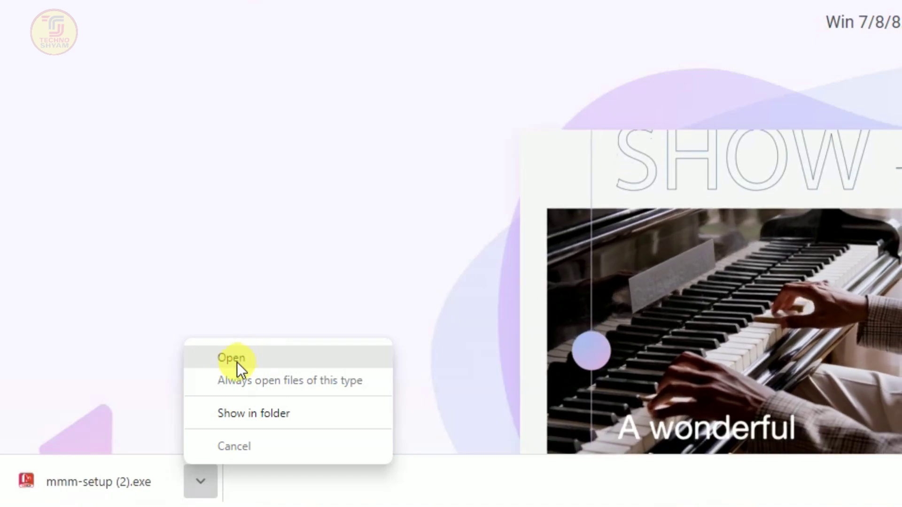
{"action": "left_click", "coordinate": [294, 246]}
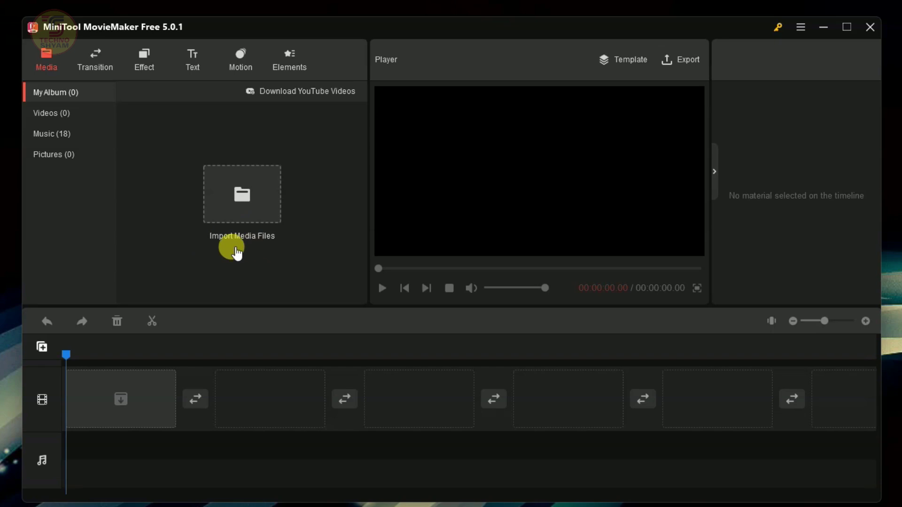
Import all six media files from the "video for vmix" folder into the album.
{"action": "left_click", "coordinate": [246, 198]}
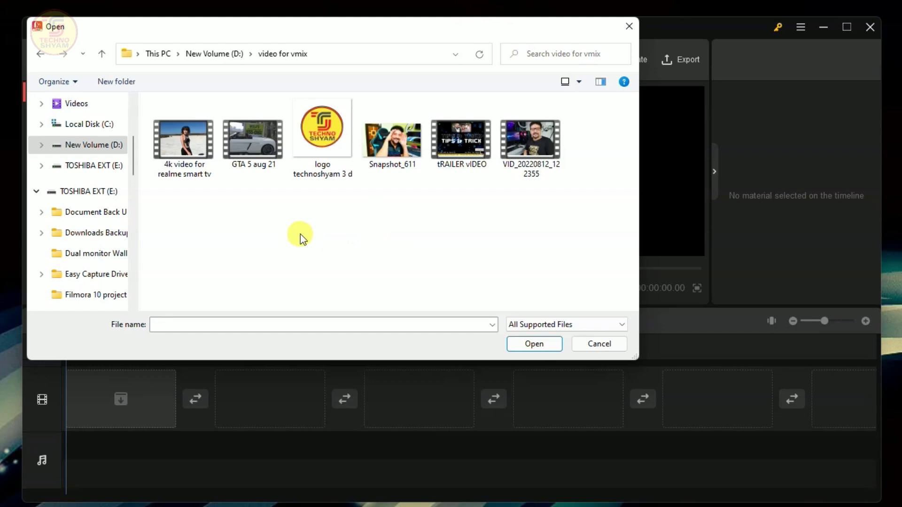
{"action": "left_click_drag", "start_coordinate": [161, 189], "coordinate": [535, 150]}
{"action": "left_click", "coordinate": [536, 344]}
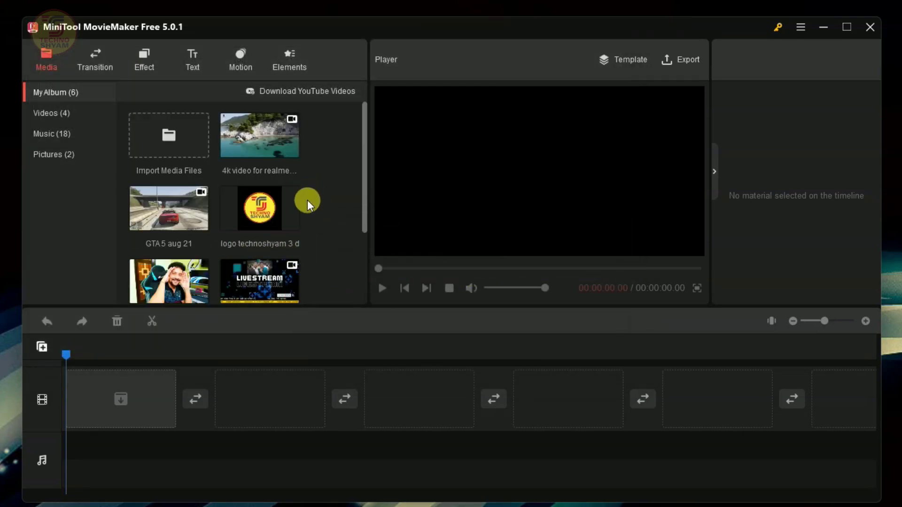
Place the "4k video for realme" clip at the start of the video track.
{"action": "mouse_move", "coordinate": [300, 173]}
{"action": "mouse_move", "coordinate": [254, 162]}
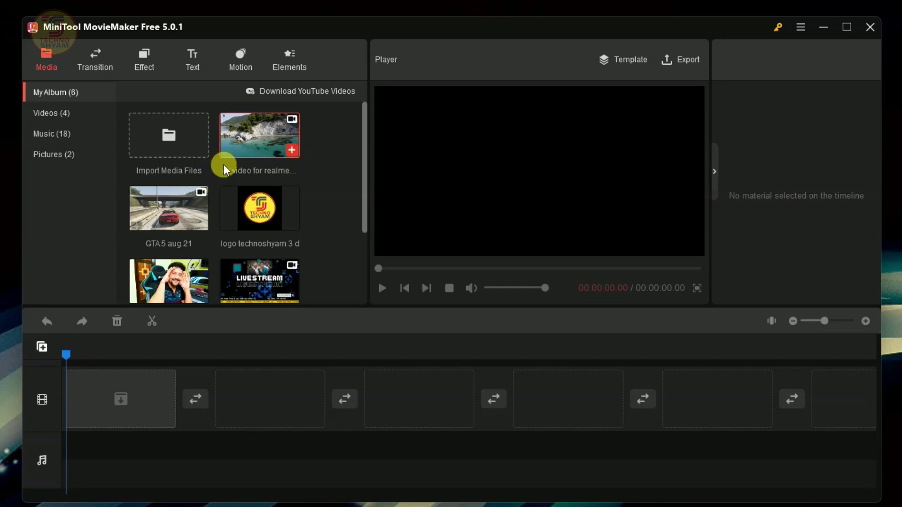
{"action": "mouse_move", "coordinate": [251, 143]}
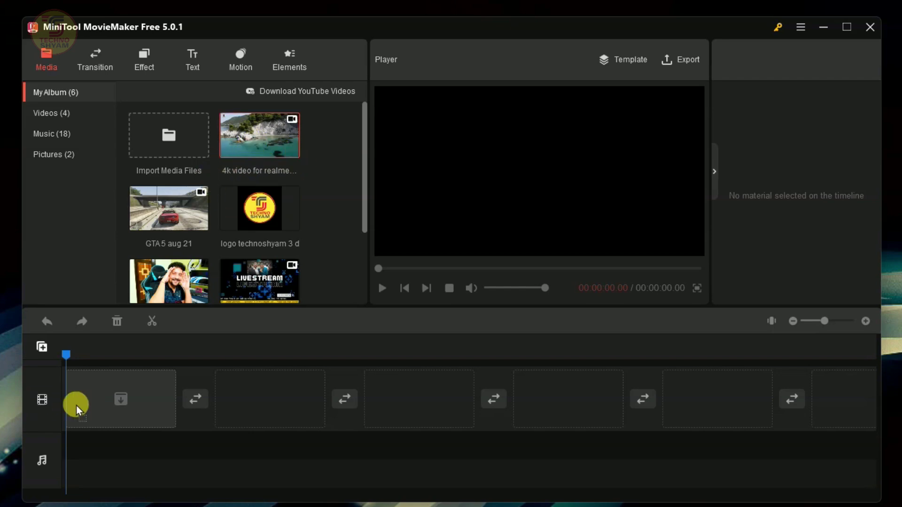
{"action": "left_click_drag", "start_coordinate": [129, 396], "coordinate": [130, 398]}
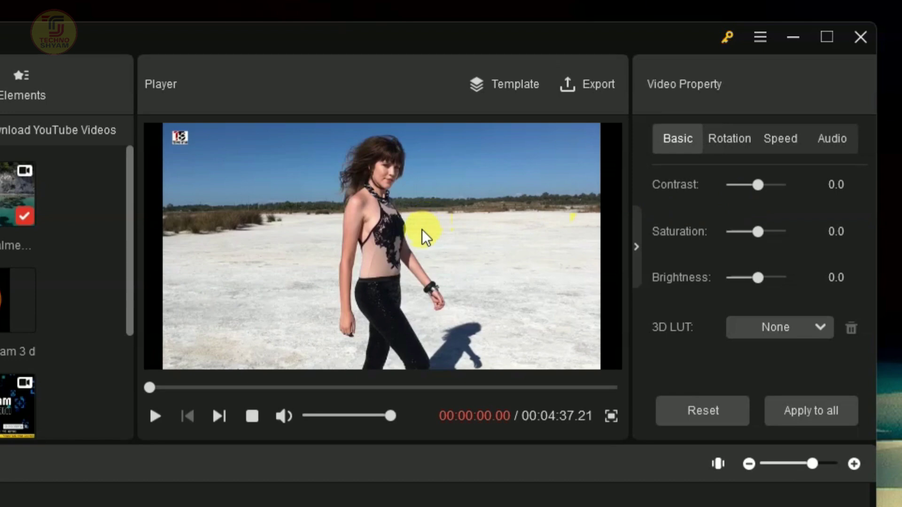
Set the clip's contrast to -7.0, saturation to -10.5 and brightness to -14.0.
{"action": "mouse_move", "coordinate": [753, 191]}
{"action": "left_mouse_down"}
{"action": "mouse_move", "coordinate": [739, 190]}
{"action": "mouse_move", "coordinate": [775, 196]}
{"action": "mouse_move", "coordinate": [749, 197]}
{"action": "mouse_move", "coordinate": [757, 198]}
{"action": "left_mouse_up"}
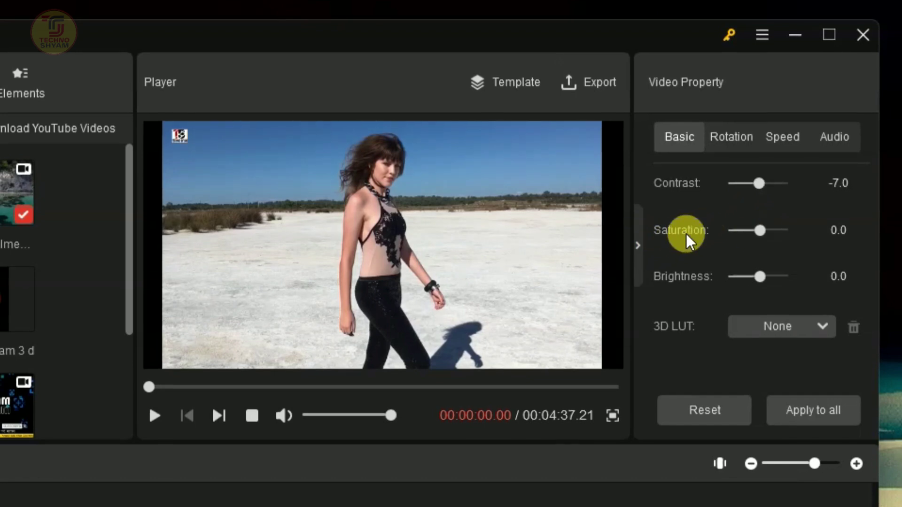
{"action": "left_click_drag", "start_coordinate": [754, 232], "coordinate": [752, 233]}
{"action": "left_click_drag", "start_coordinate": [754, 278], "coordinate": [756, 278]}
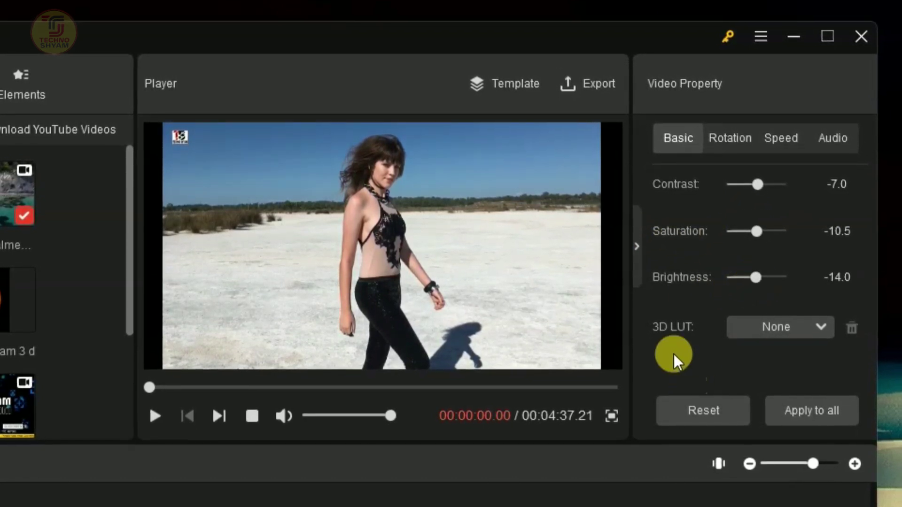
Look through the 3D LUT presets offered for the clip without applying one.
{"action": "left_click", "coordinate": [818, 326]}
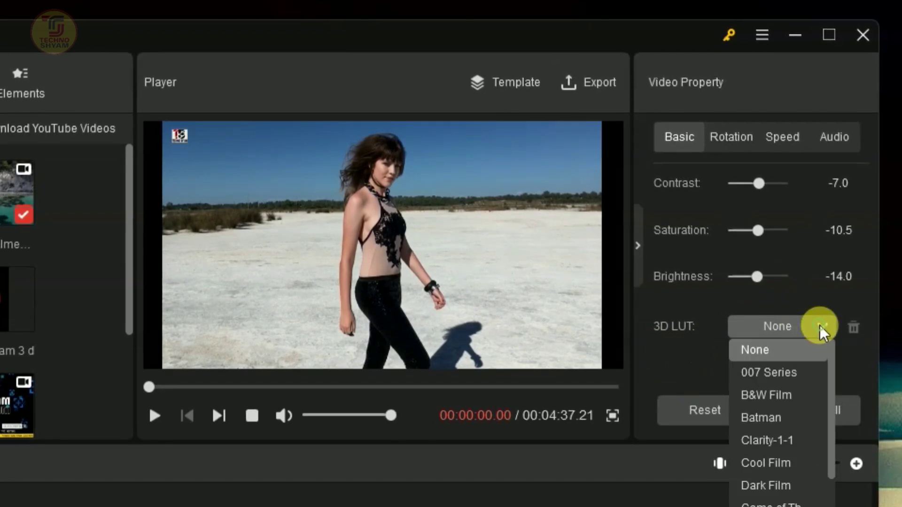
{"action": "scroll", "coordinate": [769, 441], "scroll_direction": "down", "scroll_amount": 2}
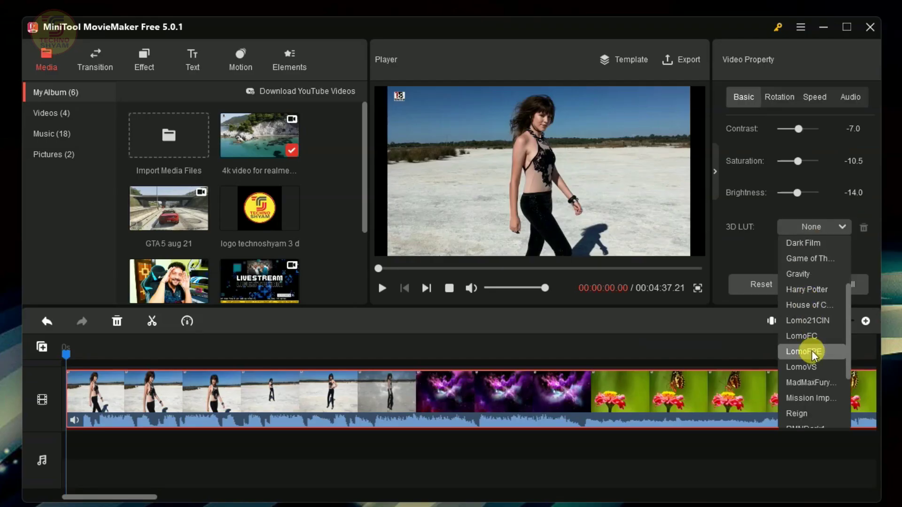
{"action": "left_click", "coordinate": [756, 254]}
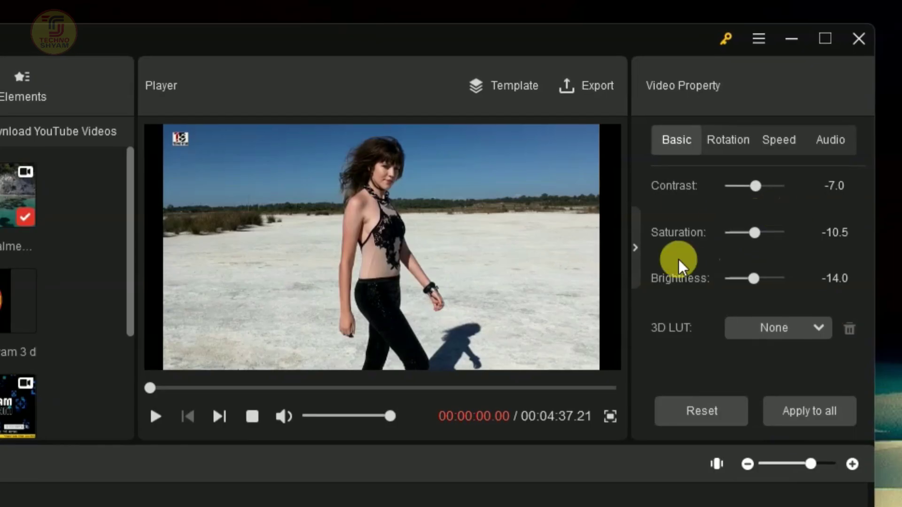
Try the horizontal flip, vertical flip and rotation settings on the clip.
{"action": "left_click", "coordinate": [726, 143]}
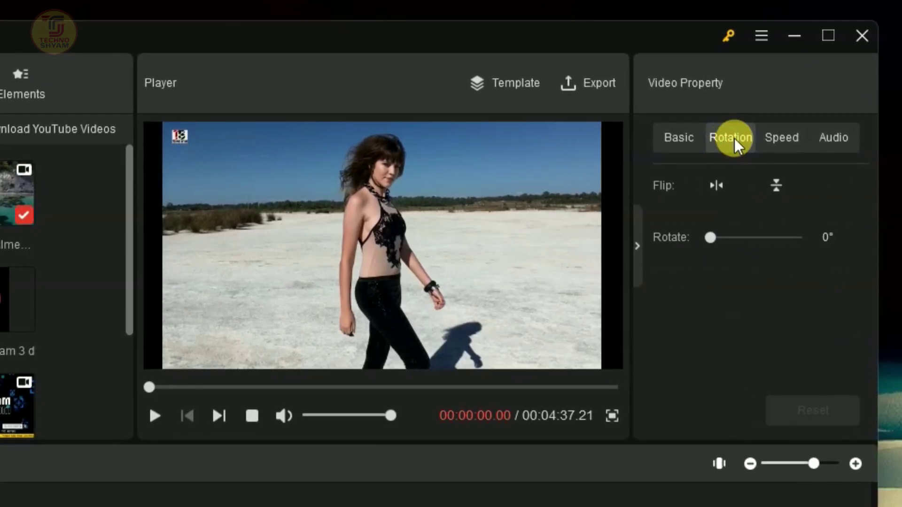
{"action": "left_click", "coordinate": [715, 187]}
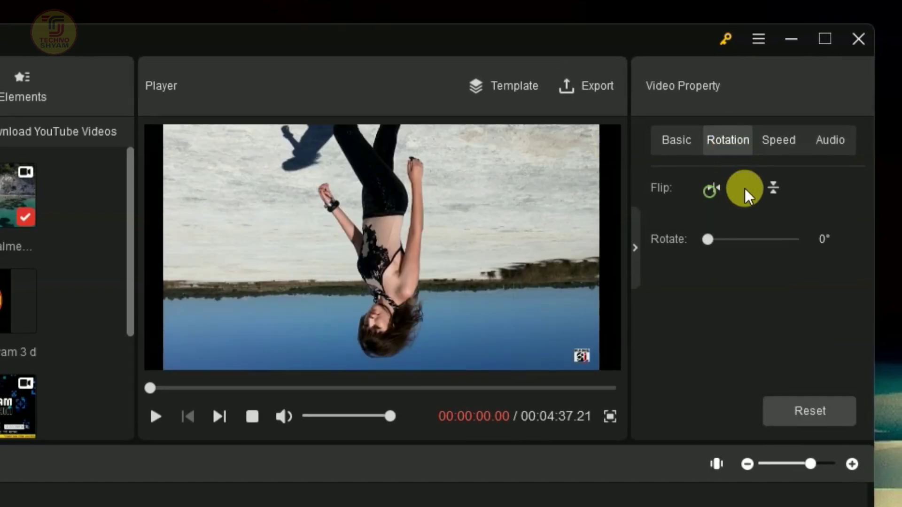
{"action": "left_click", "coordinate": [773, 189]}
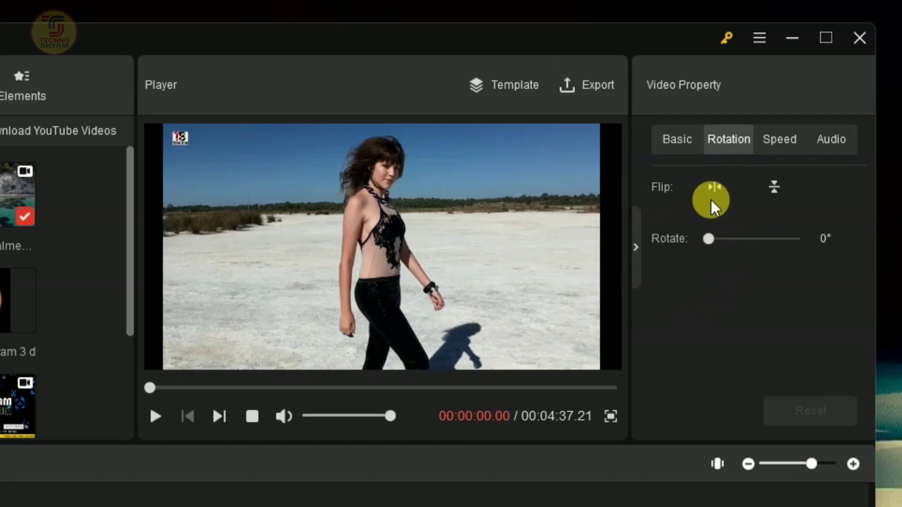
{"action": "left_click", "coordinate": [715, 187]}
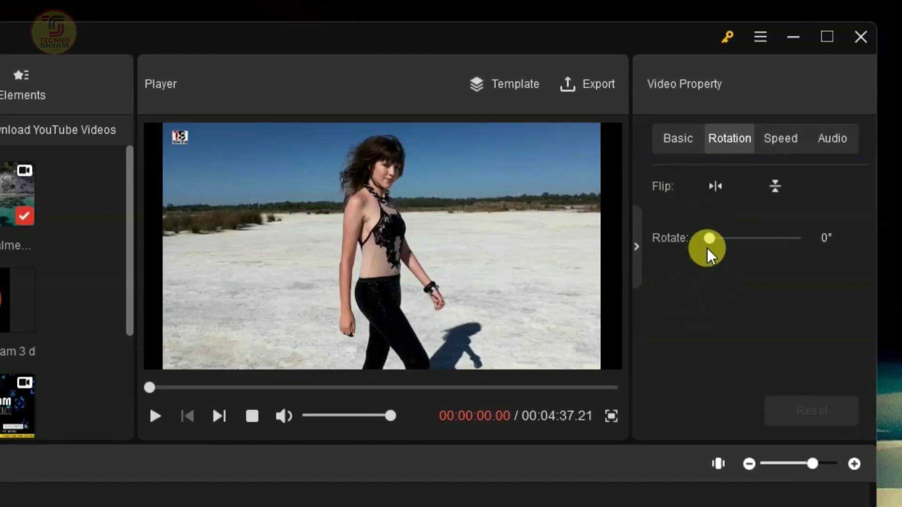
{"action": "mouse_move", "coordinate": [708, 241]}
{"action": "left_mouse_down"}
{"action": "mouse_move", "coordinate": [785, 239]}
{"action": "mouse_move", "coordinate": [698, 256]}
{"action": "mouse_move", "coordinate": [727, 234]}
{"action": "mouse_move", "coordinate": [709, 236]}
{"action": "left_mouse_up"}
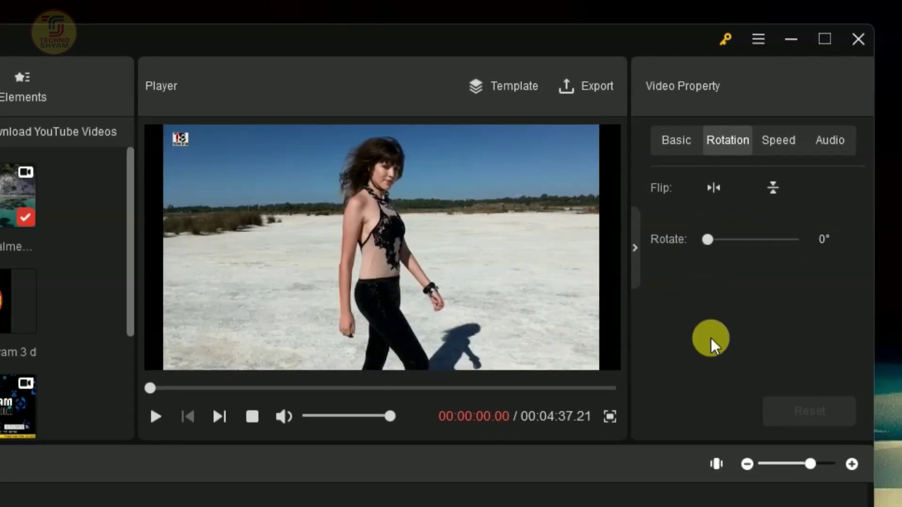
Review the clip's speed settings and its audio fade and volume settings.
{"action": "left_click", "coordinate": [788, 137]}
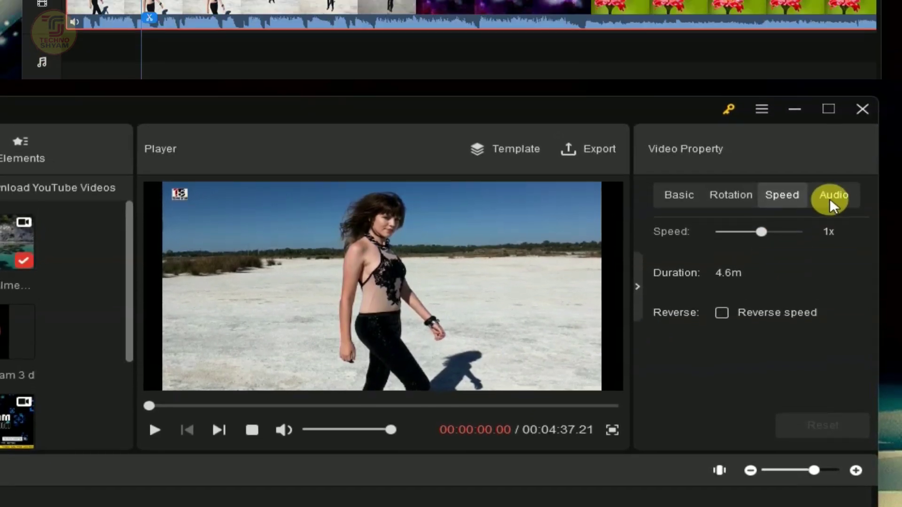
{"action": "left_click", "coordinate": [833, 137]}
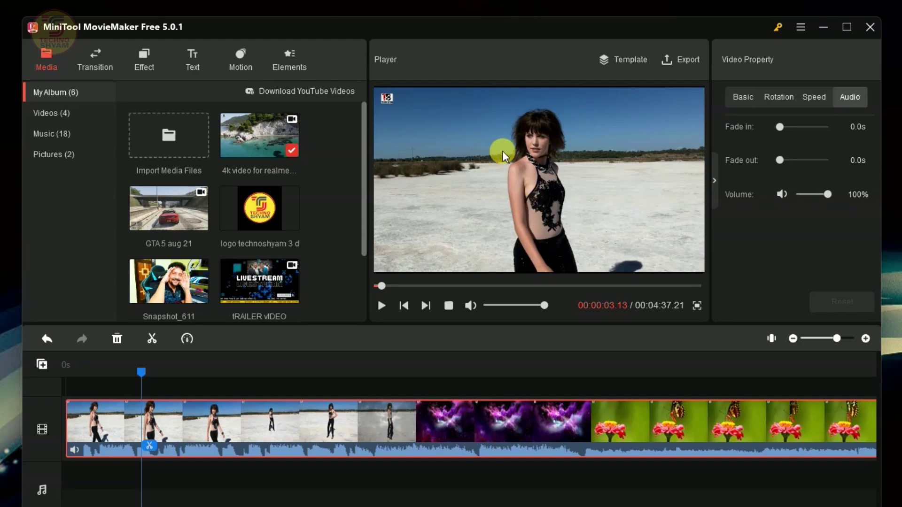
Split the clip at 00:00:13.05 and delete the short unwanted segment following the cut.
{"action": "left_click", "coordinate": [385, 312]}
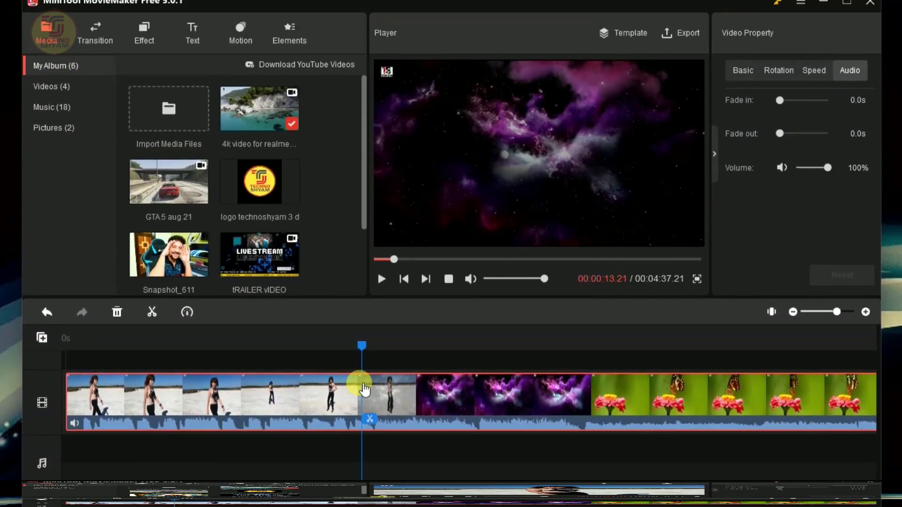
{"action": "left_click_drag", "start_coordinate": [364, 390], "coordinate": [348, 415]}
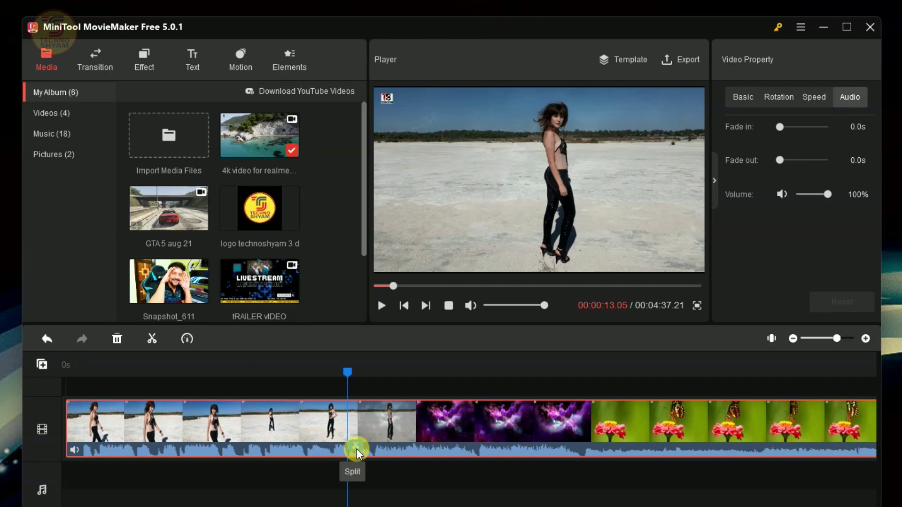
{"action": "left_click", "coordinate": [152, 339]}
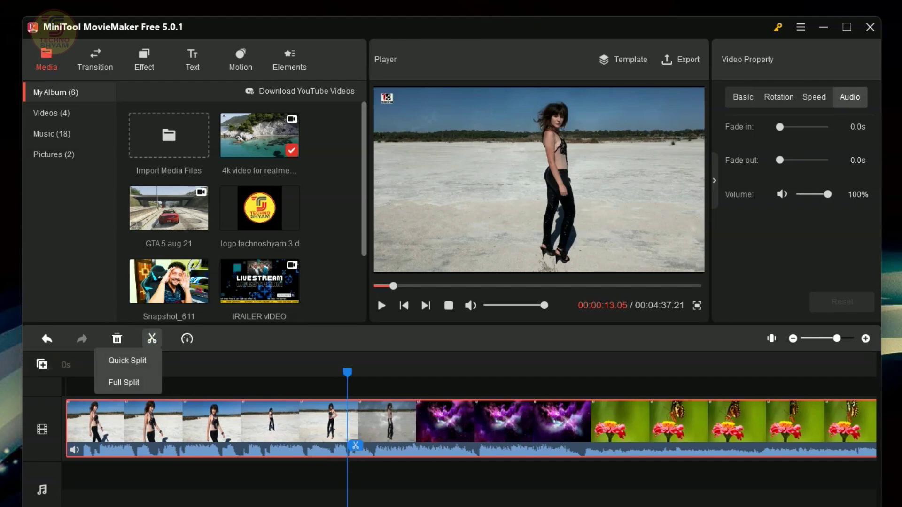
{"action": "left_click", "coordinate": [358, 446]}
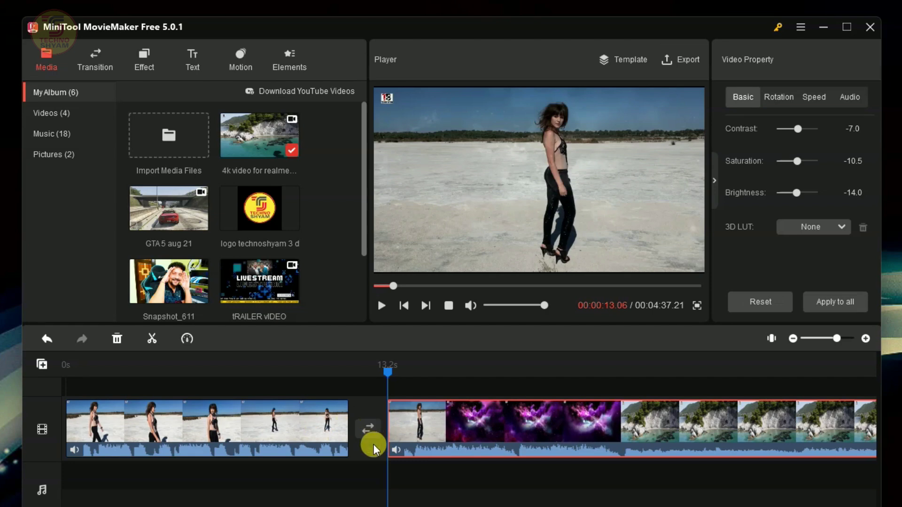
{"action": "key", "text": "Delete"}
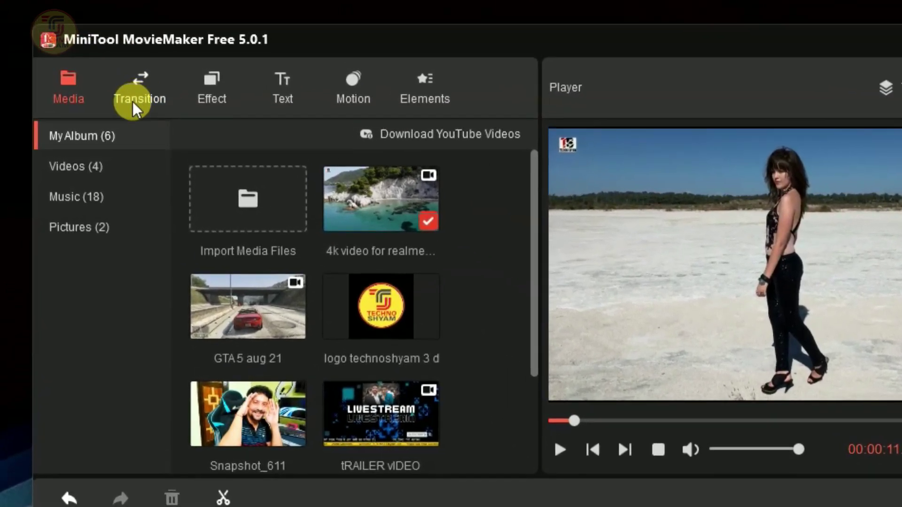
Add the Fold transition between the two clips and set its duration to 1.1 s.
{"action": "left_click", "coordinate": [136, 73]}
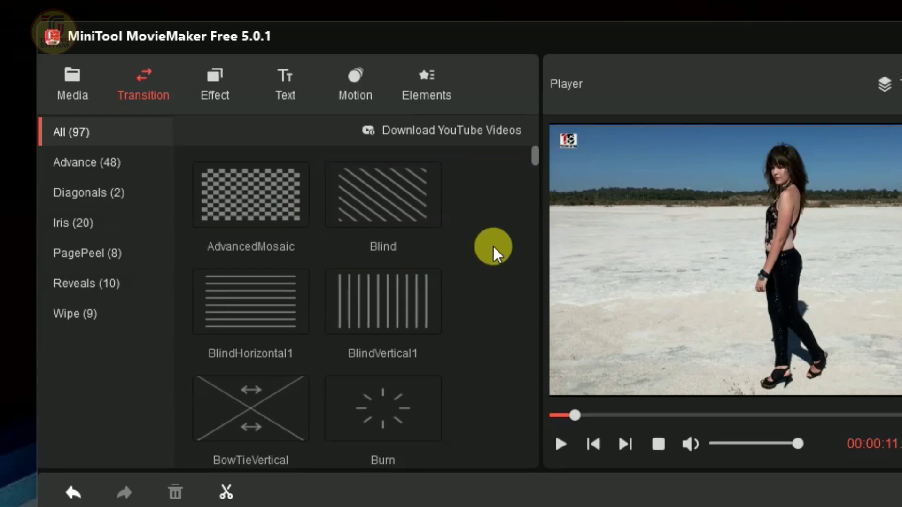
{"action": "left_click_drag", "start_coordinate": [533, 153], "coordinate": [487, 352]}
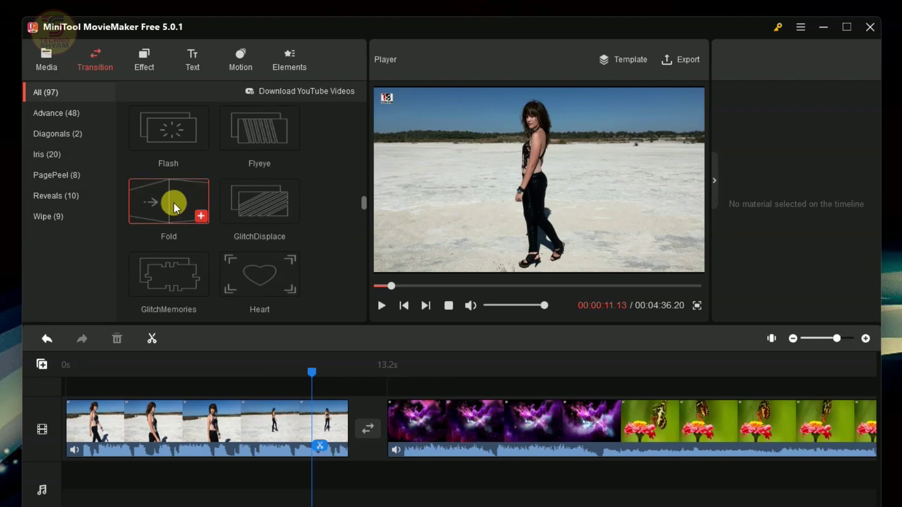
{"action": "mouse_move", "coordinate": [173, 202]}
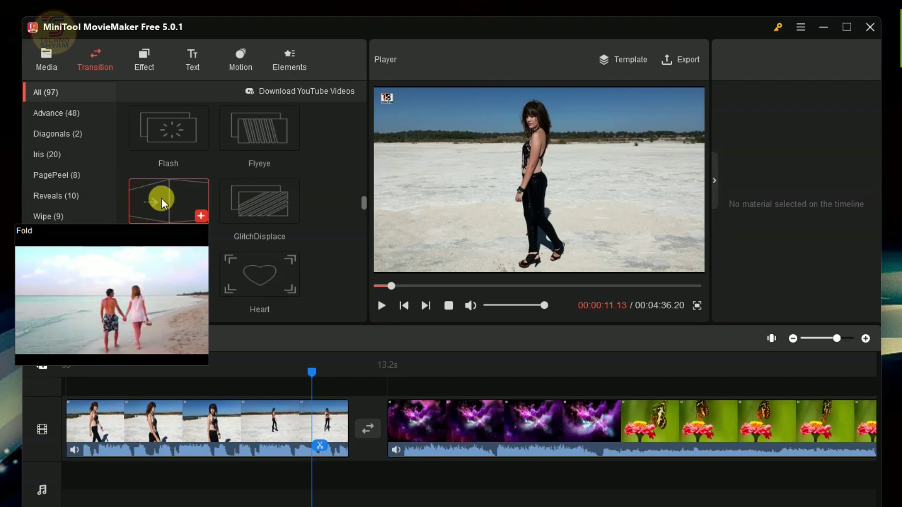
{"action": "left_click_drag", "start_coordinate": [166, 204], "coordinate": [364, 428]}
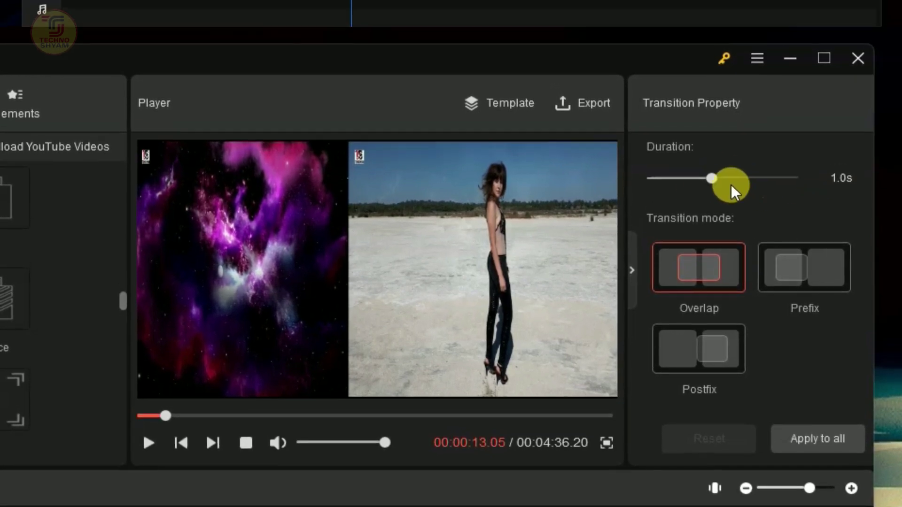
{"action": "left_click", "coordinate": [735, 177]}
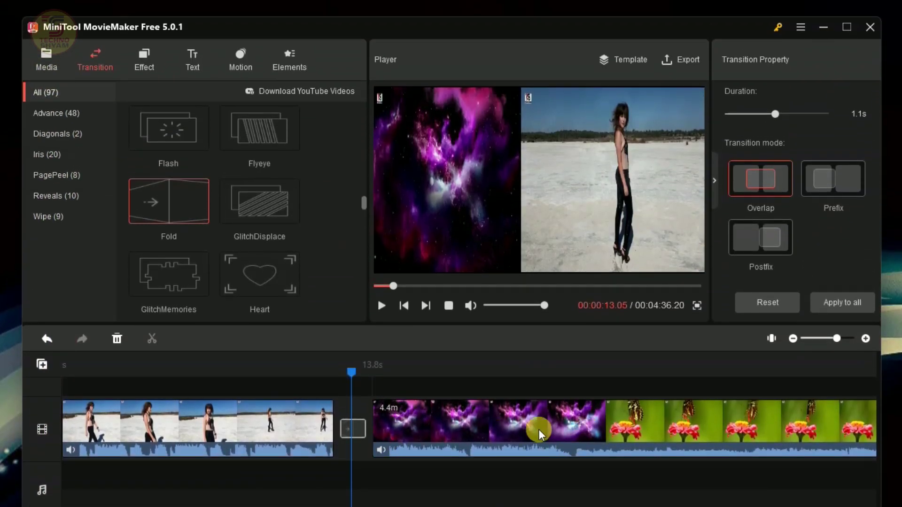
Play the video across the Fold transition from about 00:00:10.17, and browse other transitions such as DoomScreenTransition.
{"action": "left_click_drag", "start_coordinate": [354, 379], "coordinate": [294, 397]}
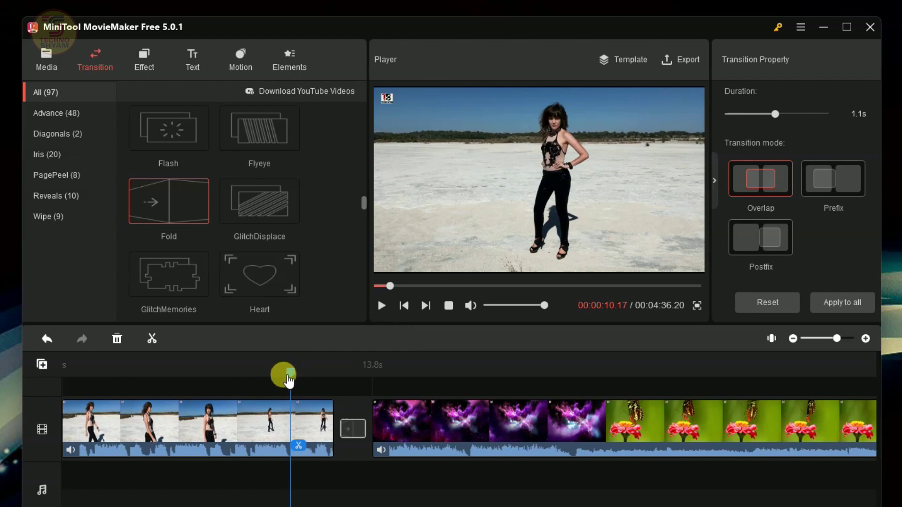
{"action": "left_click", "coordinate": [382, 307]}
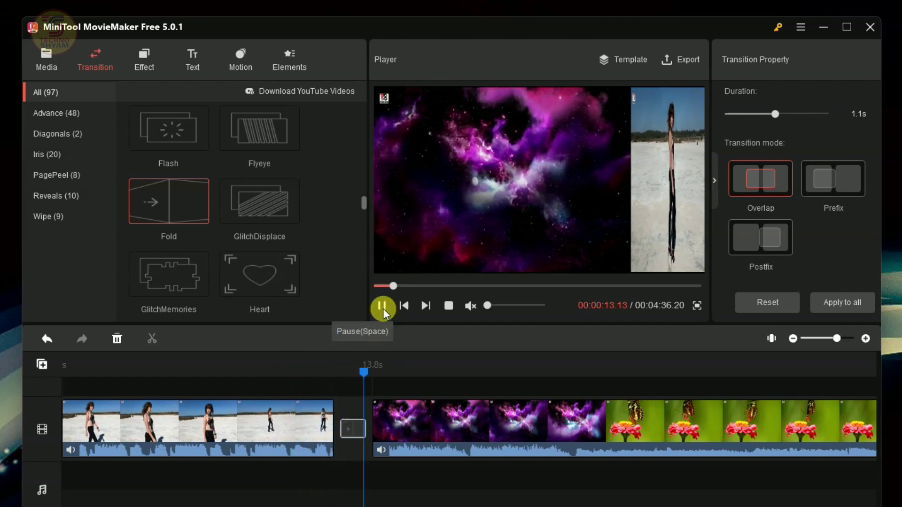
{"action": "left_click", "coordinate": [382, 306]}
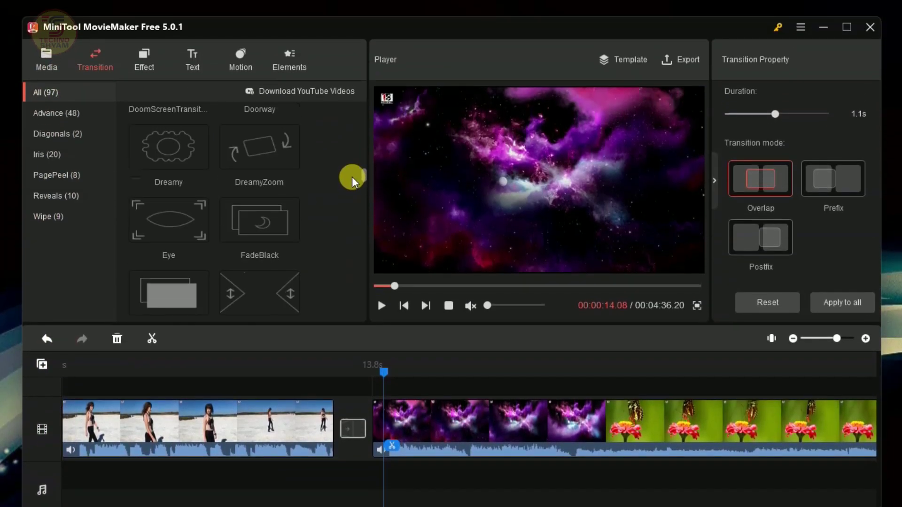
{"action": "scroll", "coordinate": [351, 177], "scroll_direction": "up", "scroll_amount": 2}
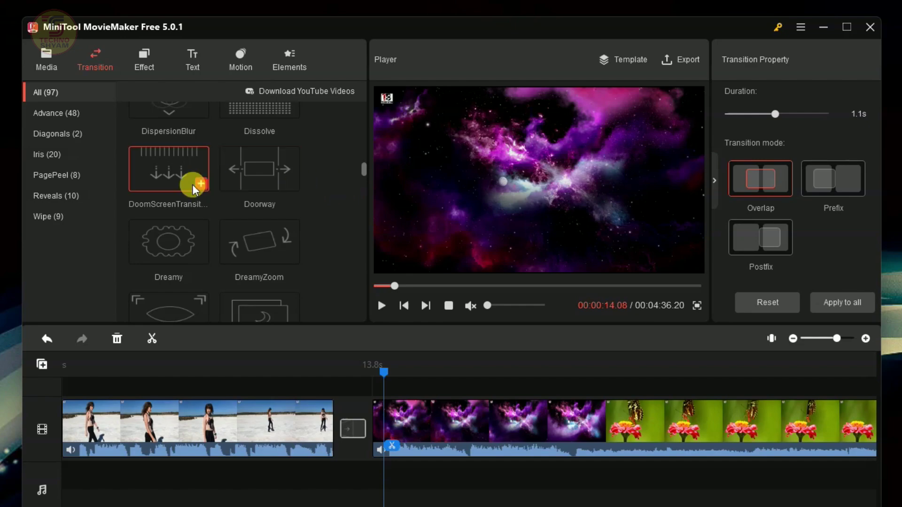
{"action": "mouse_move", "coordinate": [167, 179]}
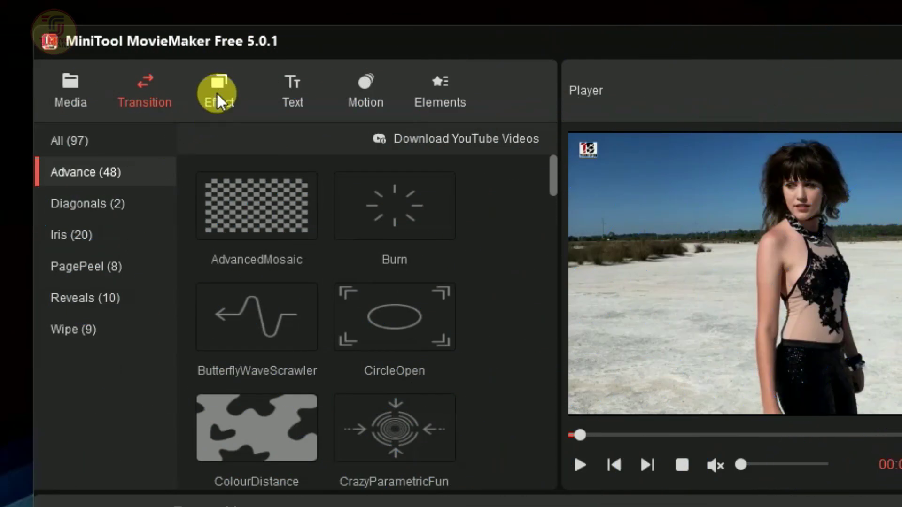
Apply the Earlybird effect to the first video clip on the timeline.
{"action": "left_click", "coordinate": [217, 89]}
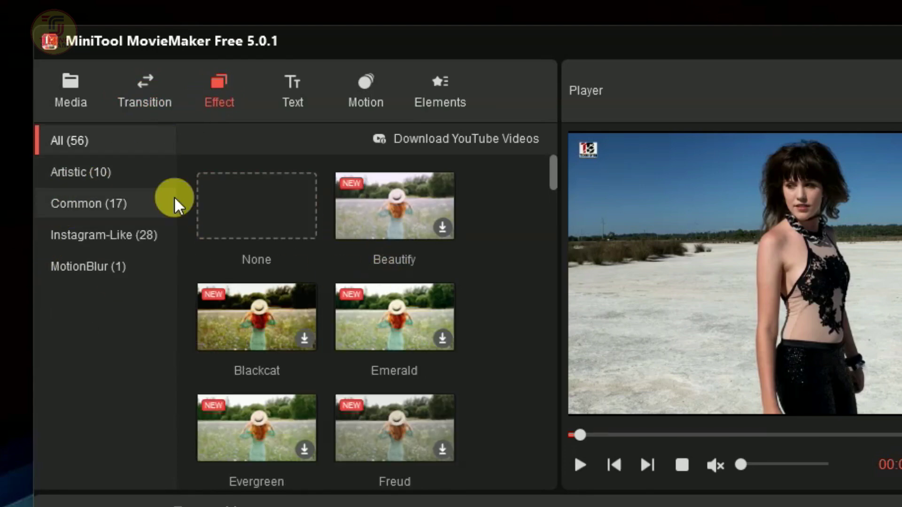
{"action": "scroll", "coordinate": [312, 241], "scroll_direction": "down", "scroll_amount": 5}
{"action": "mouse_move", "coordinate": [363, 261]}
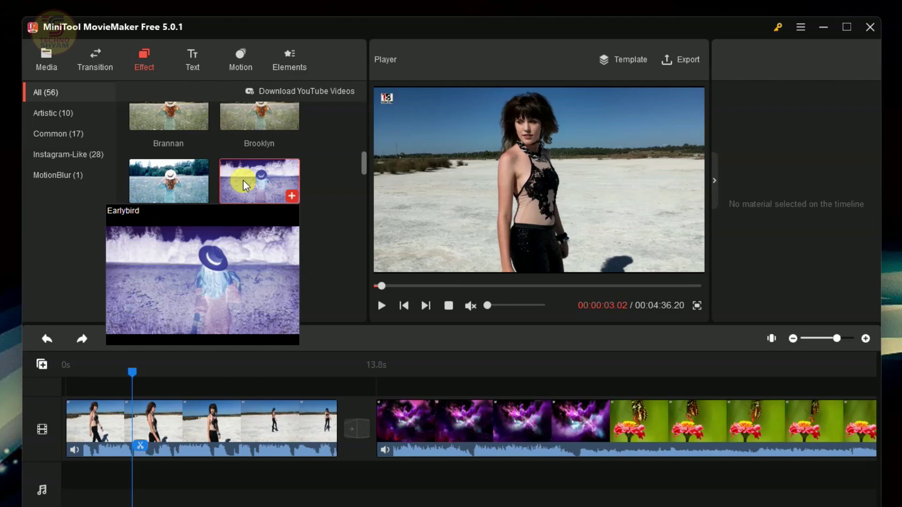
{"action": "left_click_drag", "start_coordinate": [243, 180], "coordinate": [88, 419]}
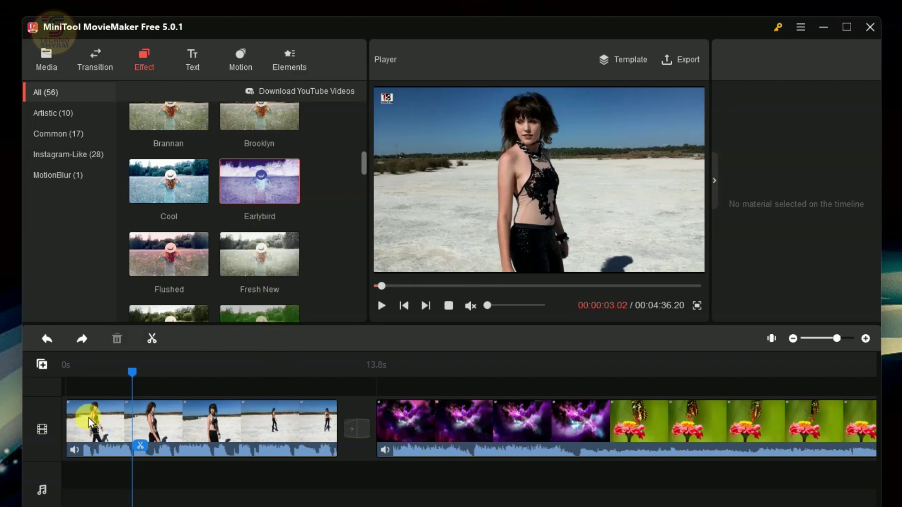
{"action": "left_click_drag", "start_coordinate": [198, 427], "coordinate": [169, 429]}
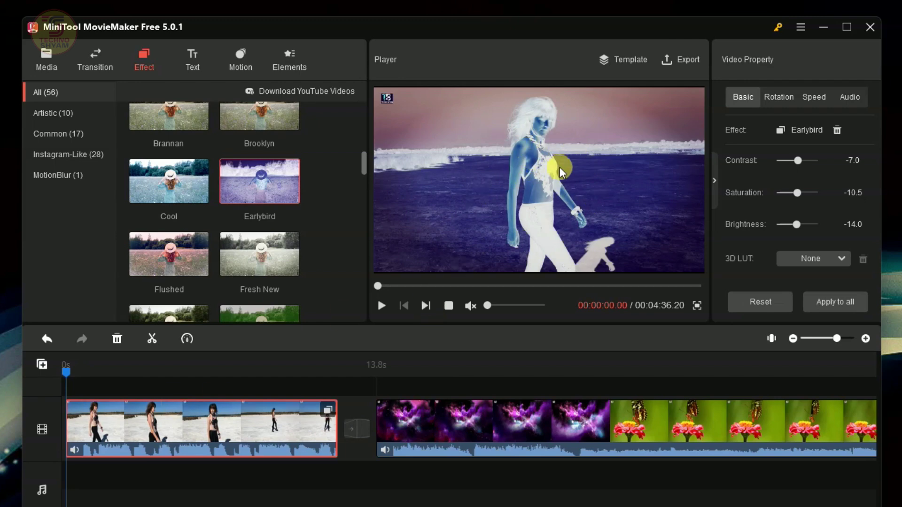
Play the first clip with the Earlybird effect from the start, and browse other effects such as Hudson and Kevin.
{"action": "left_click", "coordinate": [382, 305]}
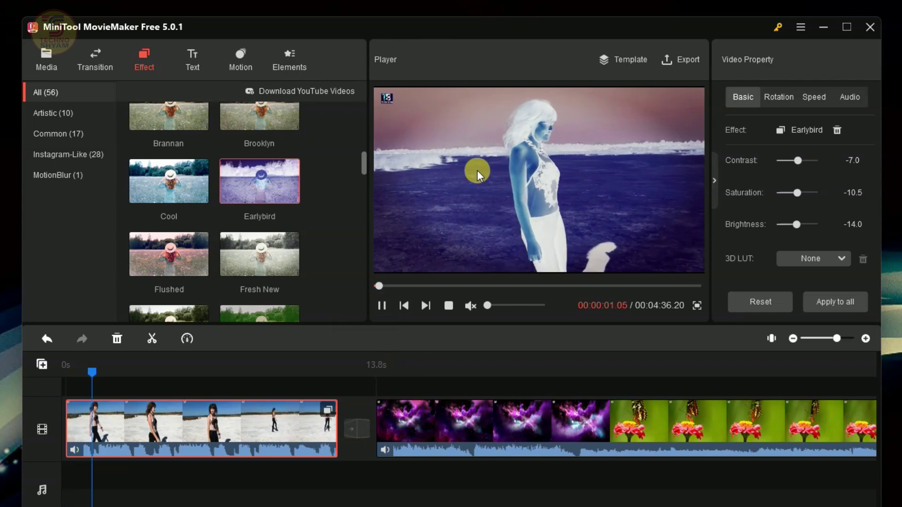
{"action": "left_click", "coordinate": [382, 306]}
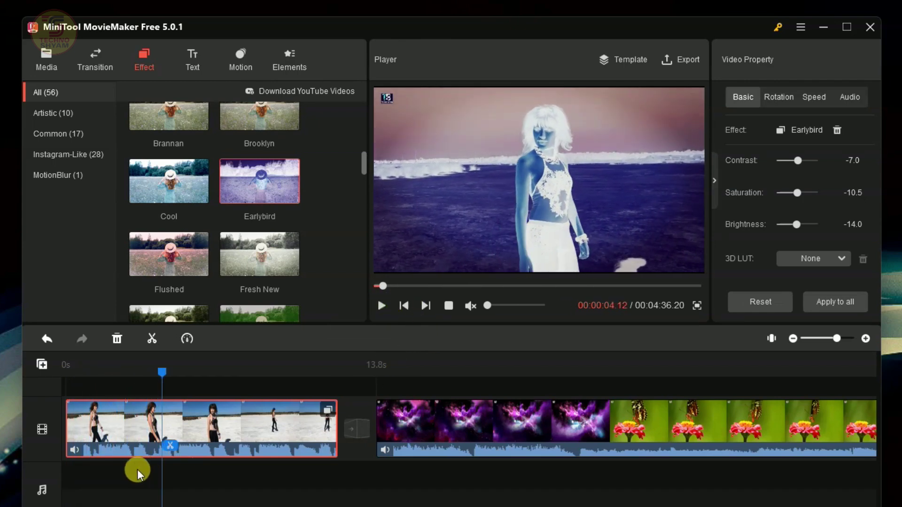
{"action": "mouse_move", "coordinate": [245, 189]}
{"action": "scroll", "coordinate": [244, 185], "scroll_direction": "down", "scroll_amount": 3}
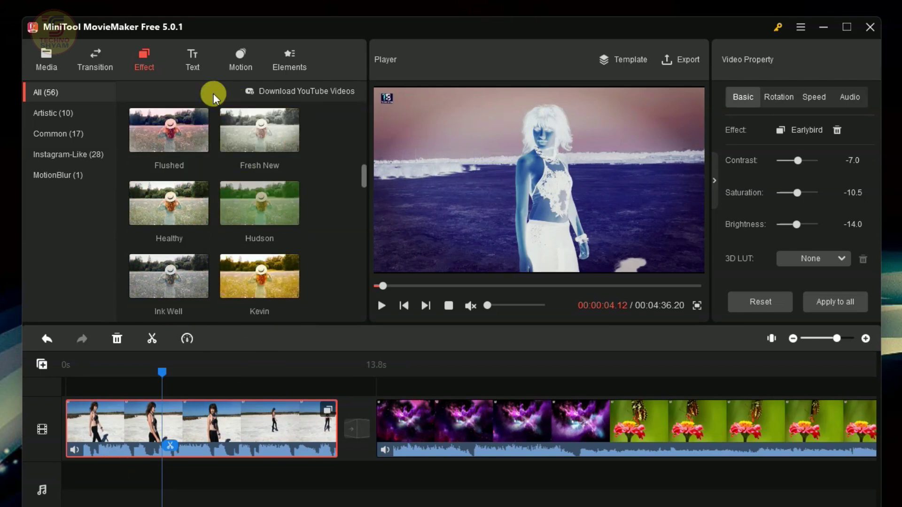
{"action": "left_click_drag", "start_coordinate": [168, 383], "coordinate": [73, 390]}
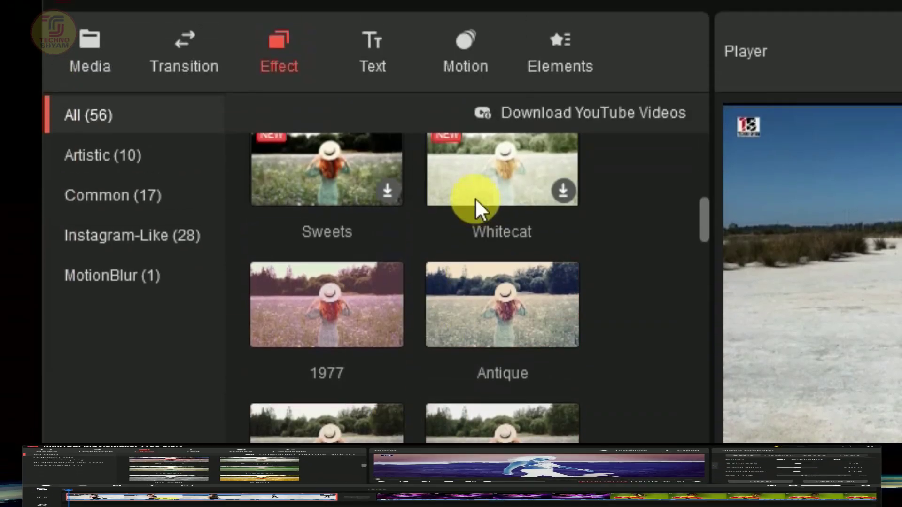
{"action": "scroll", "coordinate": [226, 125], "scroll_direction": "up", "scroll_amount": 1}
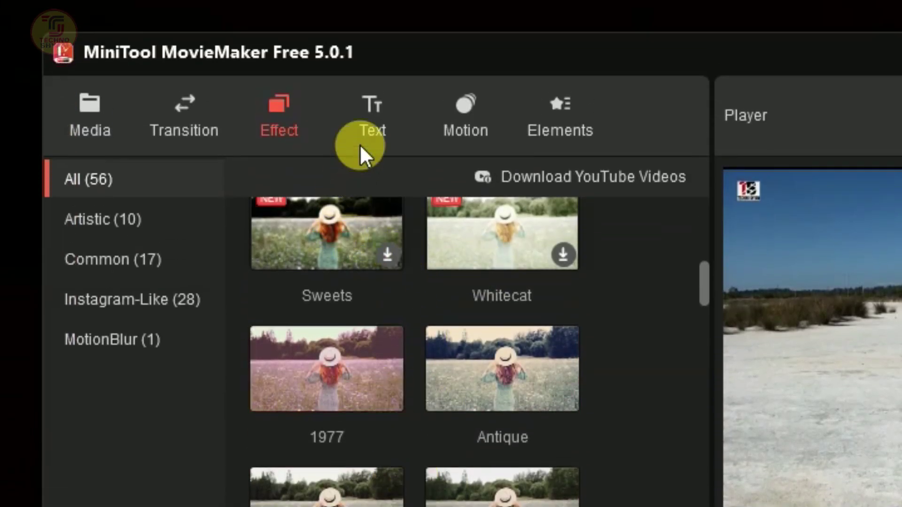
Add the Caption22 text template to Track1 above the first clip, starting at about 00:00:01.02.
{"action": "left_click", "coordinate": [372, 106]}
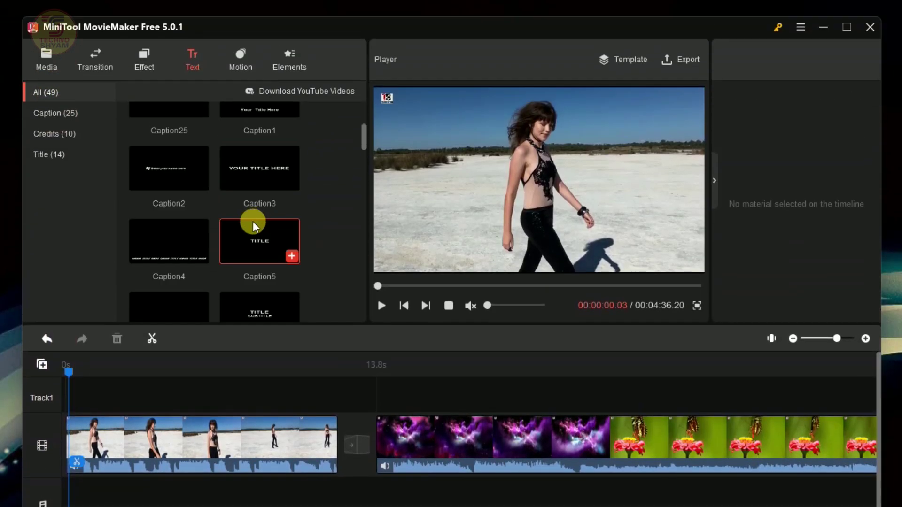
{"action": "scroll", "coordinate": [253, 221], "scroll_direction": "down", "scroll_amount": 1}
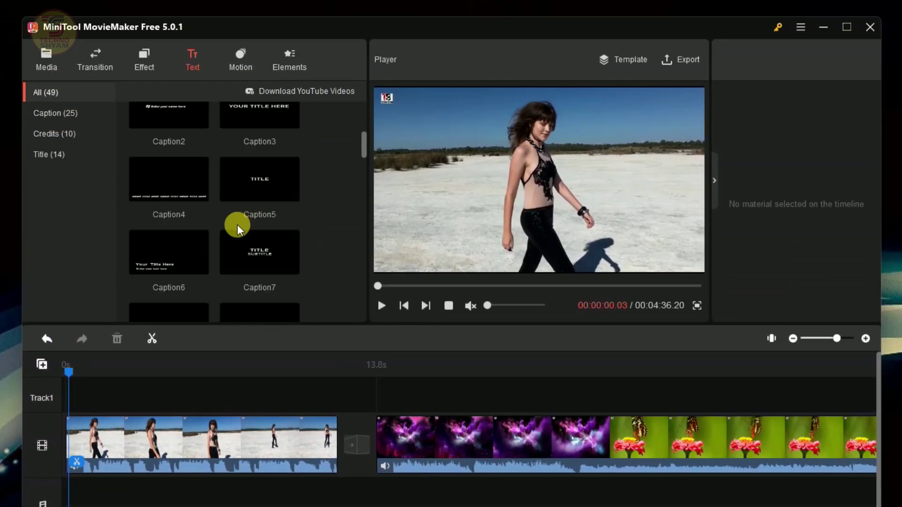
{"action": "scroll", "coordinate": [244, 225], "scroll_direction": "down", "scroll_amount": 2}
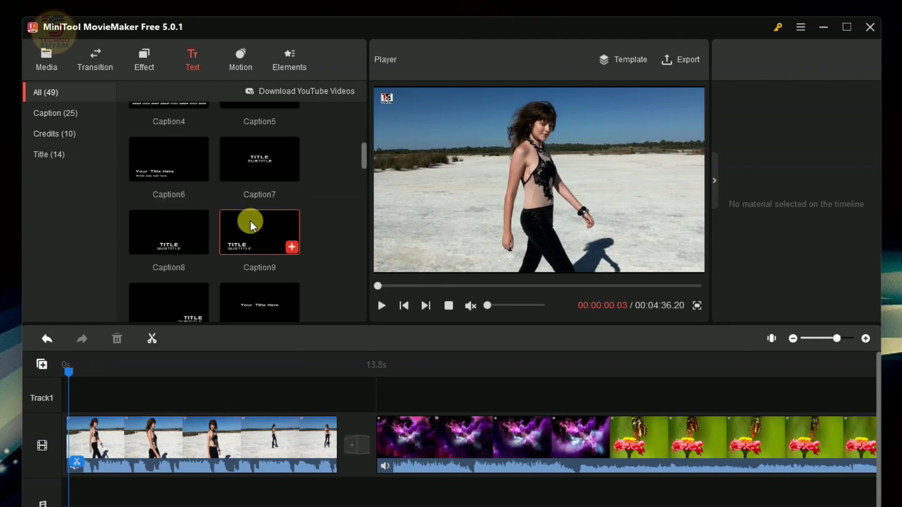
{"action": "scroll", "coordinate": [186, 232], "scroll_direction": "up", "scroll_amount": 3}
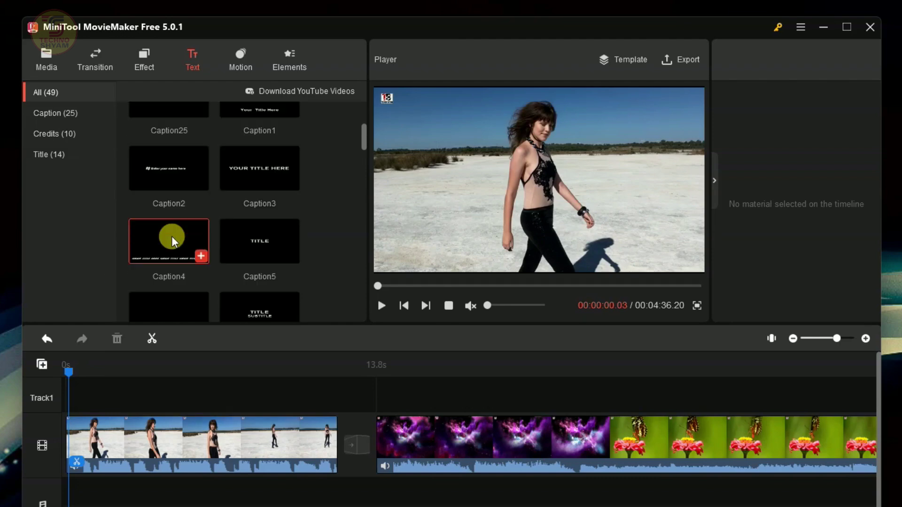
{"action": "scroll", "coordinate": [178, 238], "scroll_direction": "up", "scroll_amount": 4}
{"action": "mouse_move", "coordinate": [255, 145]}
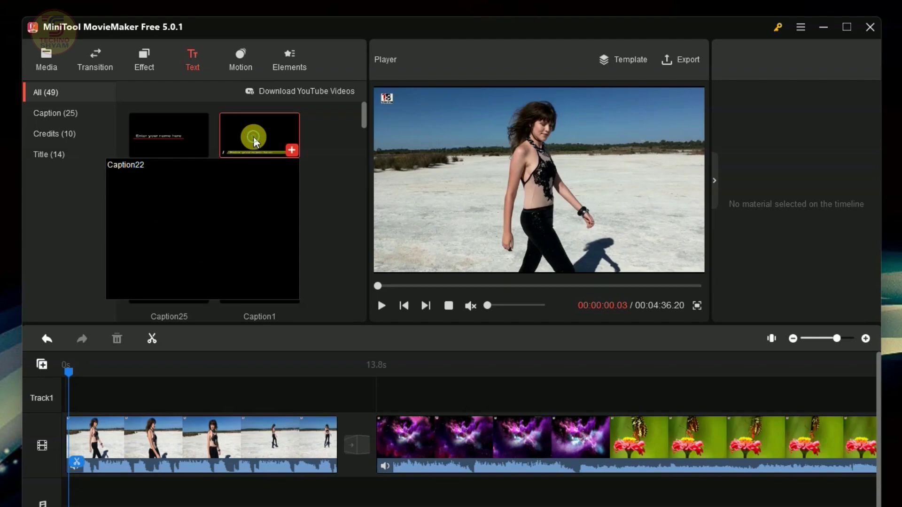
{"action": "left_click_drag", "start_coordinate": [255, 142], "coordinate": [98, 391]}
Replace the caption's placeholder text with "Please Subscribe" and play the captioned part of the video.
{"action": "left_click", "coordinate": [742, 136]}
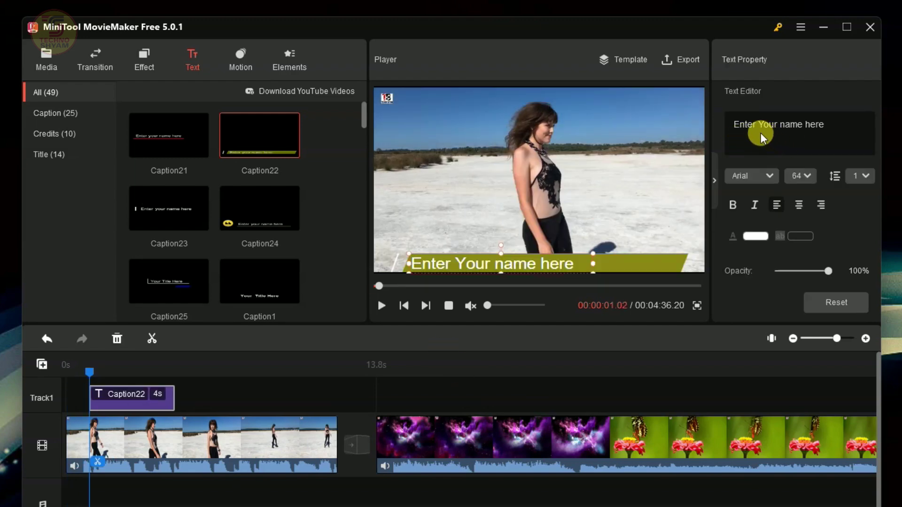
{"action": "key", "text": "ctrl+a"}
{"action": "type", "text": "Please Subscribe"}
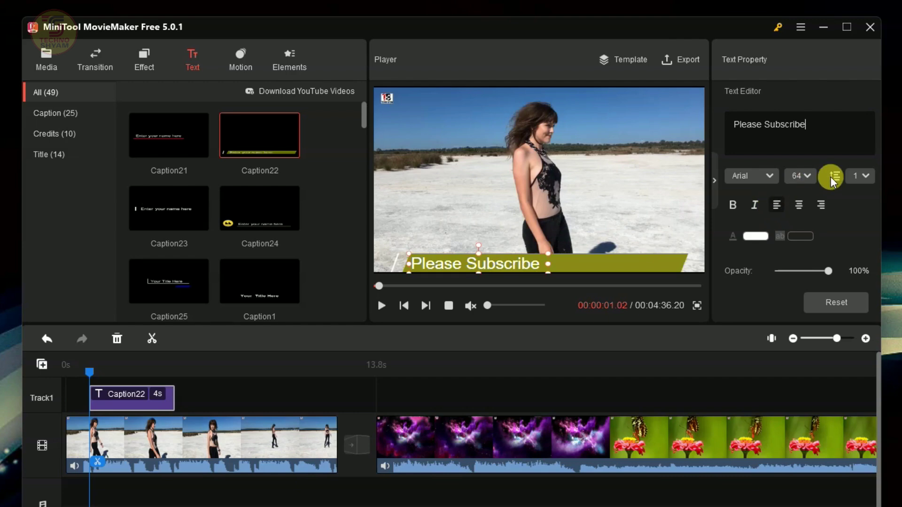
{"action": "left_click", "coordinate": [381, 306]}
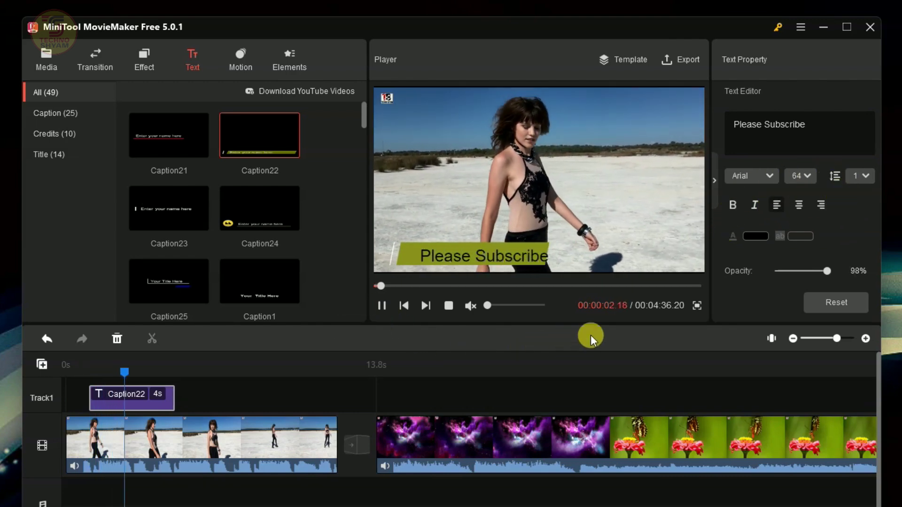
{"action": "left_click", "coordinate": [381, 305]}
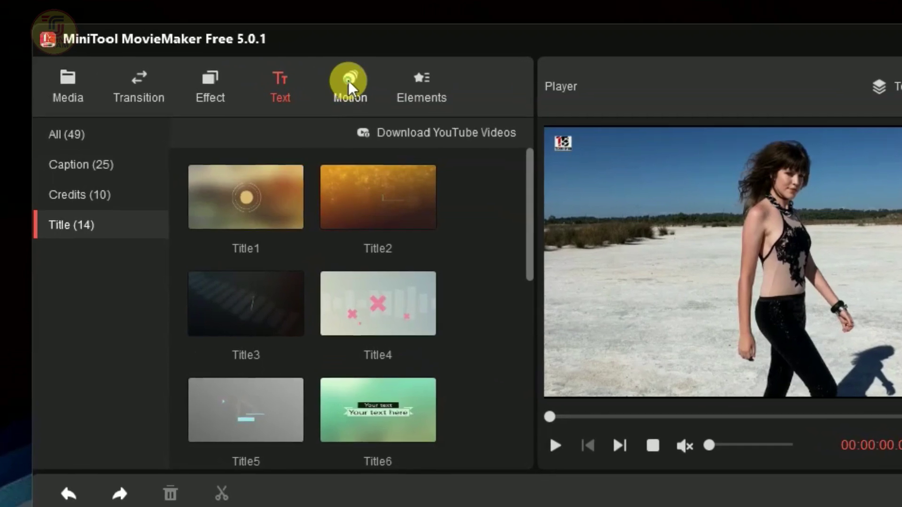
Browse the available motion presets, including the Zoom out variants.
{"action": "left_click", "coordinate": [319, 79]}
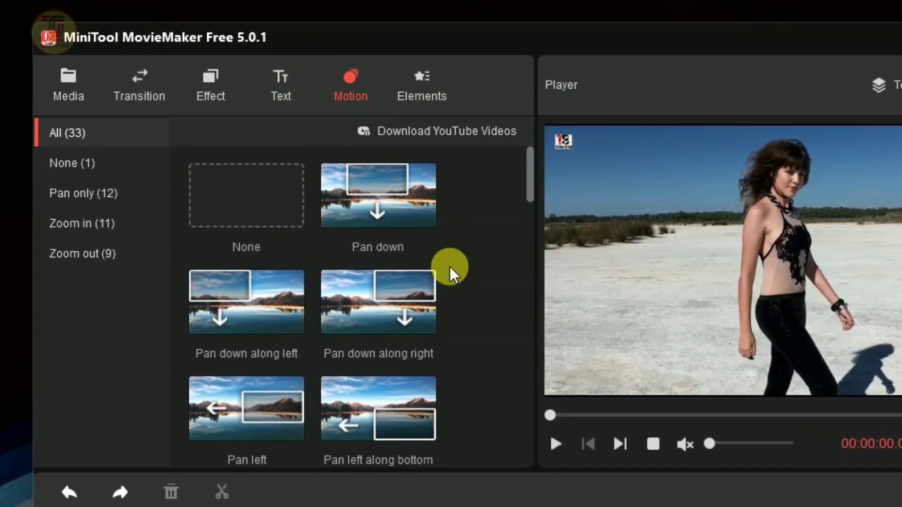
{"action": "scroll", "coordinate": [458, 322], "scroll_direction": "down", "scroll_amount": 2}
{"action": "scroll", "coordinate": [456, 317], "scroll_direction": "down", "scroll_amount": 10}
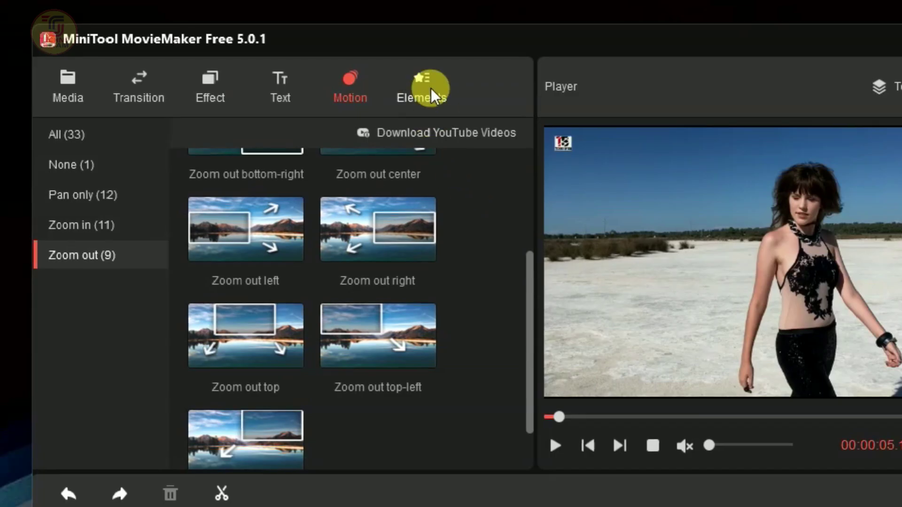
Add the Arrow 2 element to Track1 shortly after the caption and play the video across it.
{"action": "left_click", "coordinate": [292, 58]}
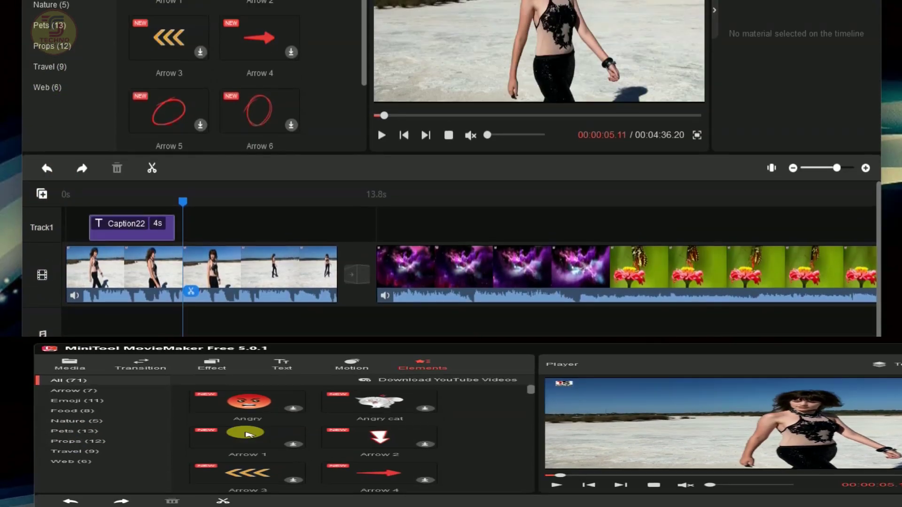
{"action": "mouse_move", "coordinate": [248, 142]}
{"action": "left_click_drag", "start_coordinate": [248, 142], "coordinate": [199, 375]}
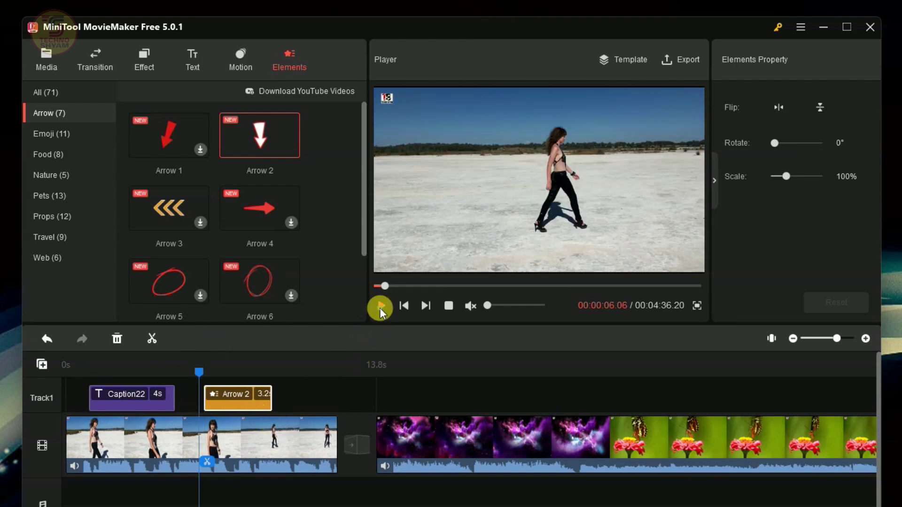
{"action": "left_click", "coordinate": [379, 306]}
Move the Arrow 2 element to the left of the walking woman in the video frame and enlarge it to about 156%.
{"action": "left_click", "coordinate": [525, 196]}
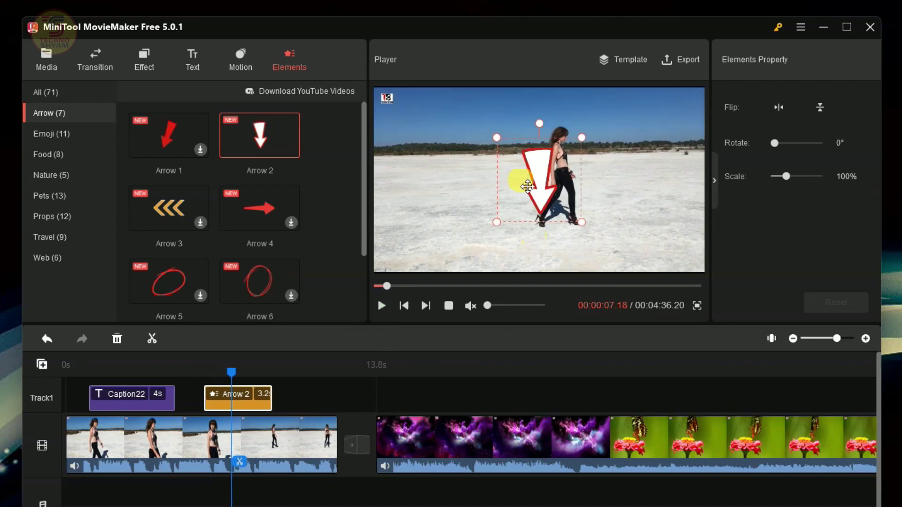
{"action": "left_click_drag", "start_coordinate": [543, 188], "coordinate": [456, 215]}
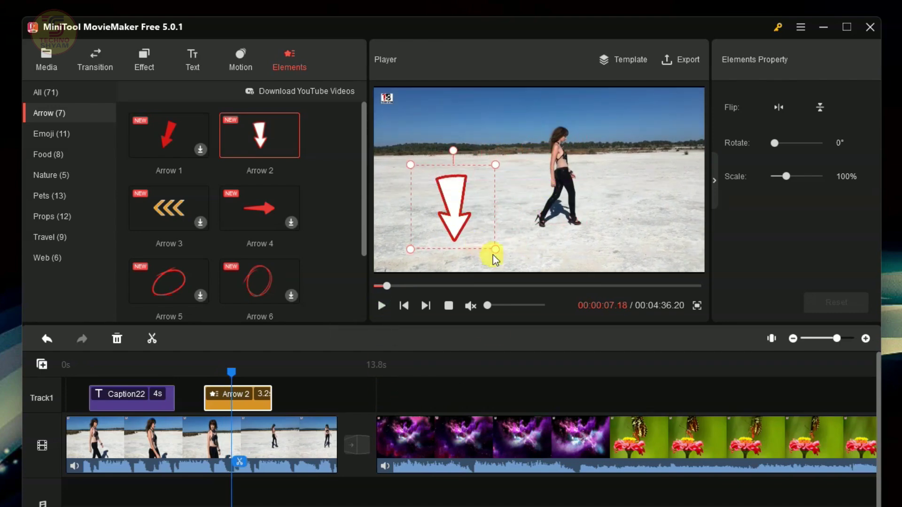
{"action": "left_click_drag", "start_coordinate": [493, 249], "coordinate": [513, 267]}
{"action": "left_click", "coordinate": [412, 165]}
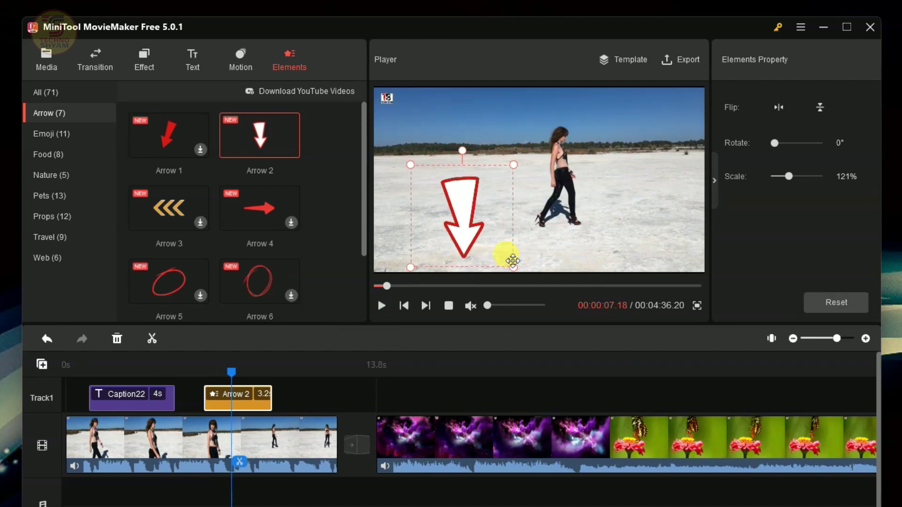
{"action": "left_click_drag", "start_coordinate": [411, 165], "coordinate": [379, 137]}
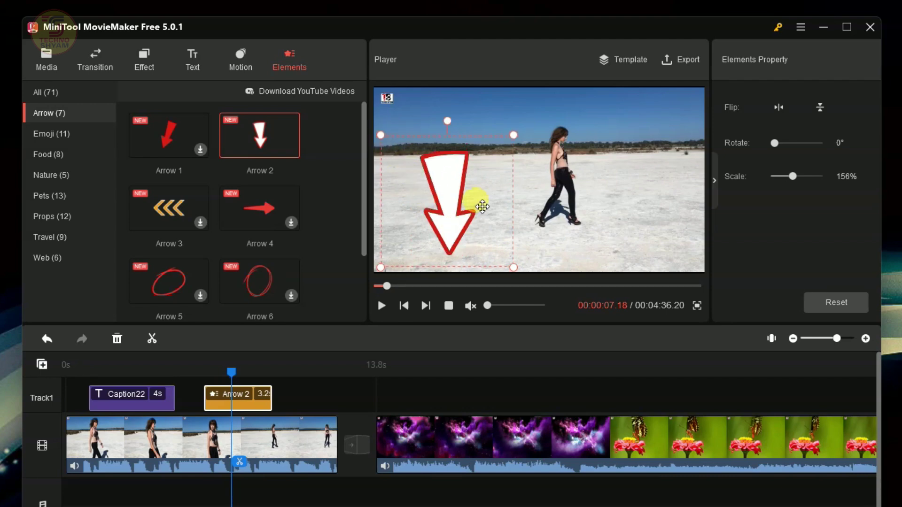
{"action": "left_click_drag", "start_coordinate": [479, 201], "coordinate": [484, 218]}
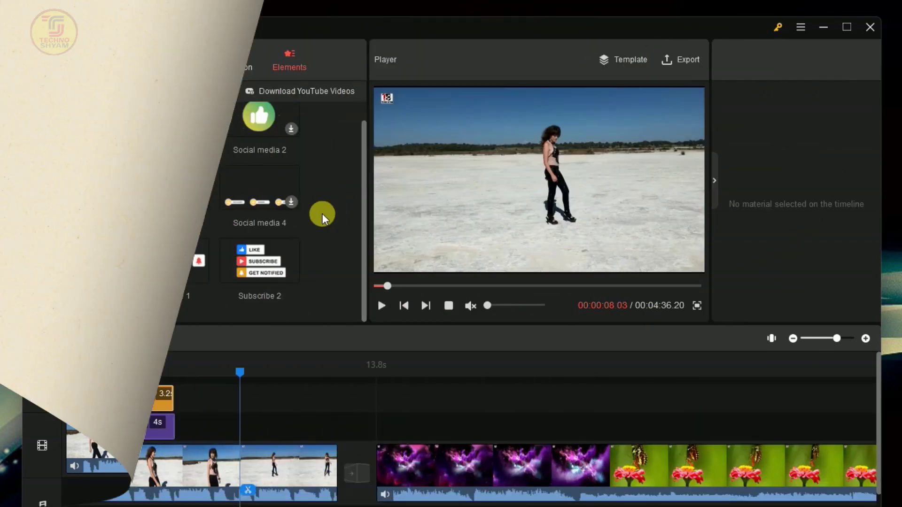
Add the Subscribe 2 web element to Track1 after the caption, above the first clip.
{"action": "left_click", "coordinate": [173, 266]}
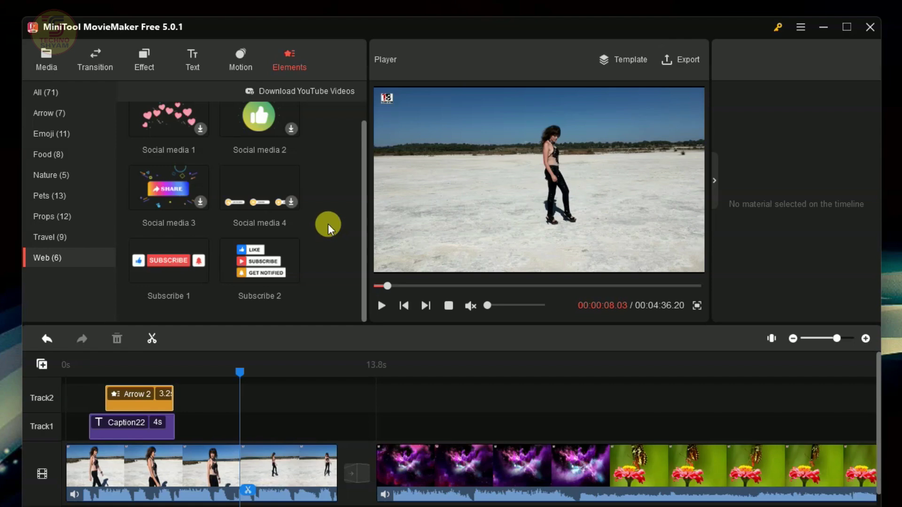
{"action": "mouse_move", "coordinate": [179, 278]}
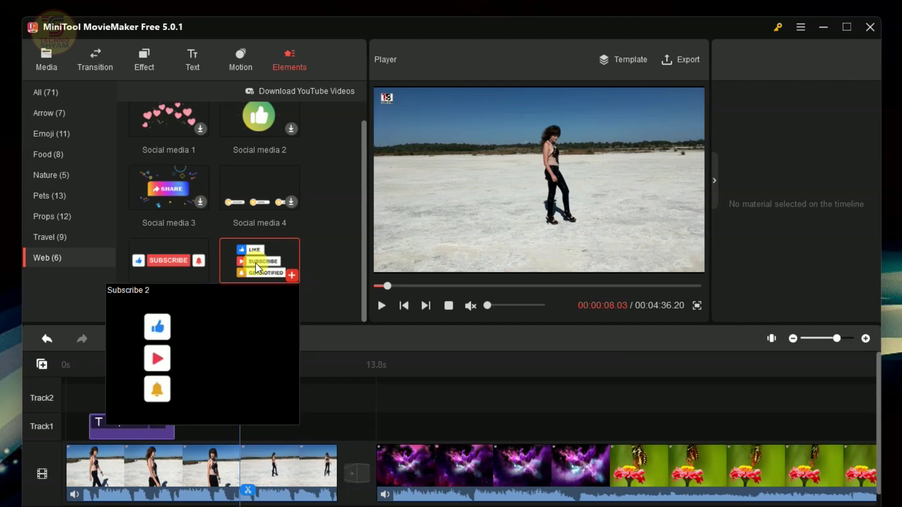
{"action": "left_click_drag", "start_coordinate": [256, 267], "coordinate": [261, 384]}
{"action": "left_click_drag", "start_coordinate": [210, 425], "coordinate": [202, 418]}
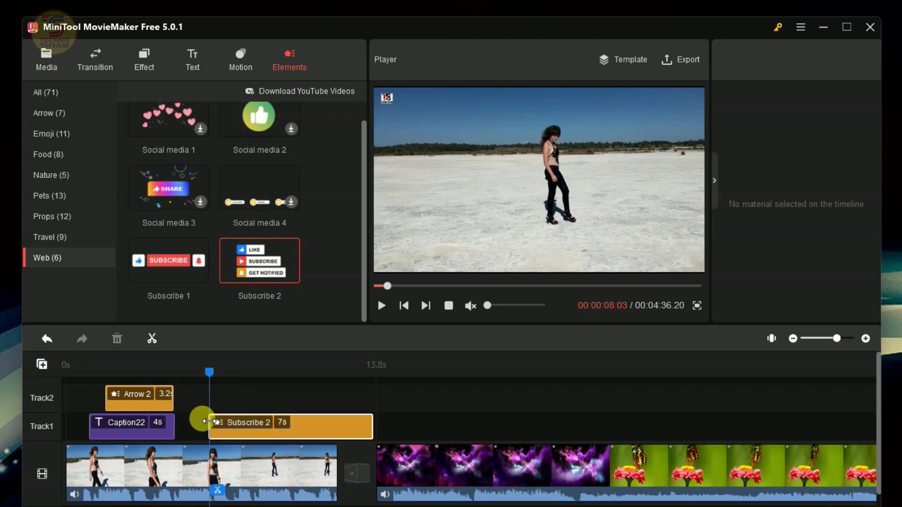
Go to 00:00:06.24, enlarge the Subscribe 2 element to about 238% and place it in the video frame's lower-left corner.
{"action": "left_click", "coordinate": [233, 418]}
{"action": "left_click", "coordinate": [206, 371]}
{"action": "mouse_move", "coordinate": [207, 374]}
{"action": "left_mouse_down"}
{"action": "mouse_move", "coordinate": [202, 369]}
{"action": "mouse_move", "coordinate": [215, 373]}
{"action": "left_mouse_up"}
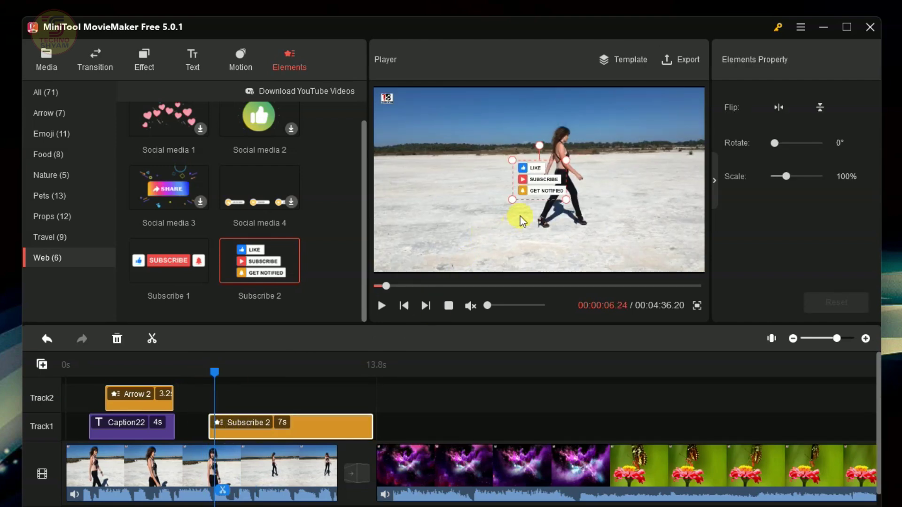
{"action": "left_click_drag", "start_coordinate": [541, 183], "coordinate": [514, 170]}
{"action": "left_click_drag", "start_coordinate": [467, 226], "coordinate": [422, 254]}
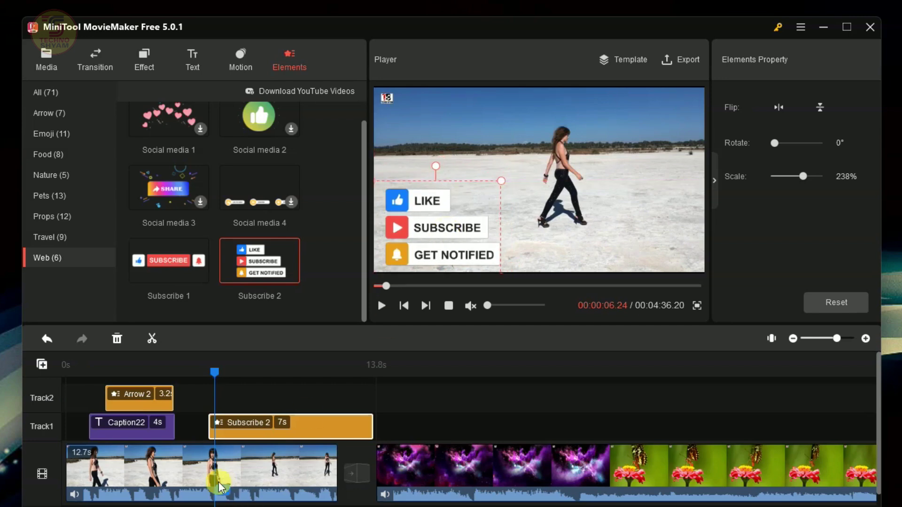
Play the video from just after the Arrow 2 element, and browse the full collection of elements.
{"action": "left_click_drag", "start_coordinate": [215, 375], "coordinate": [177, 379]}
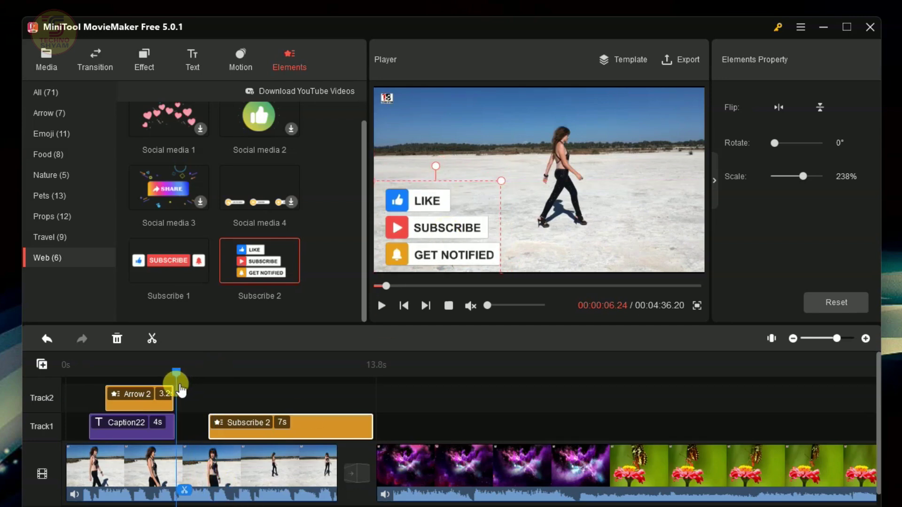
{"action": "left_click", "coordinate": [380, 306]}
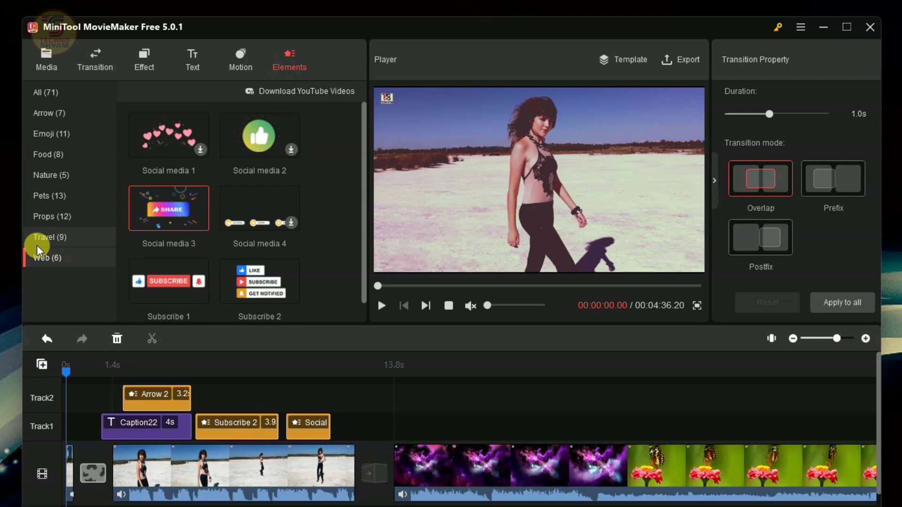
{"action": "left_click", "coordinate": [45, 92]}
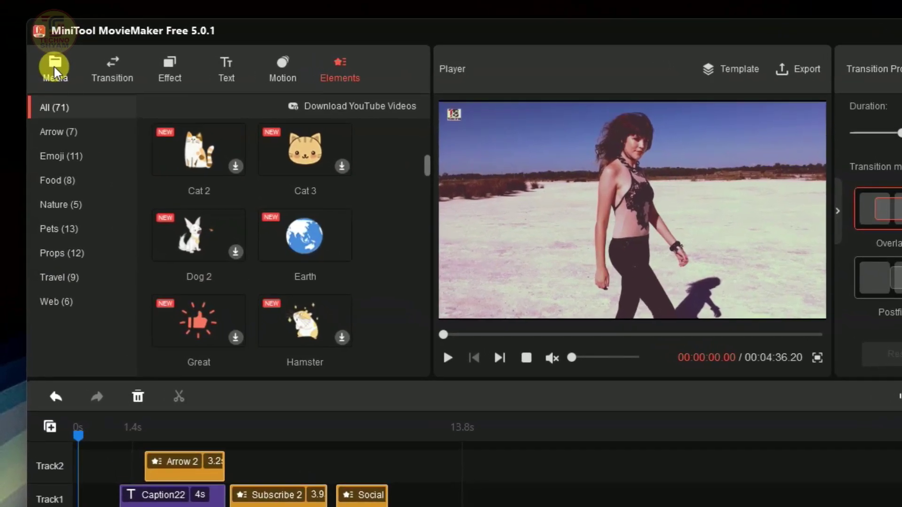
Add the Price Tag track from the media library's music collection to the audio track below the video.
{"action": "left_click", "coordinate": [54, 67]}
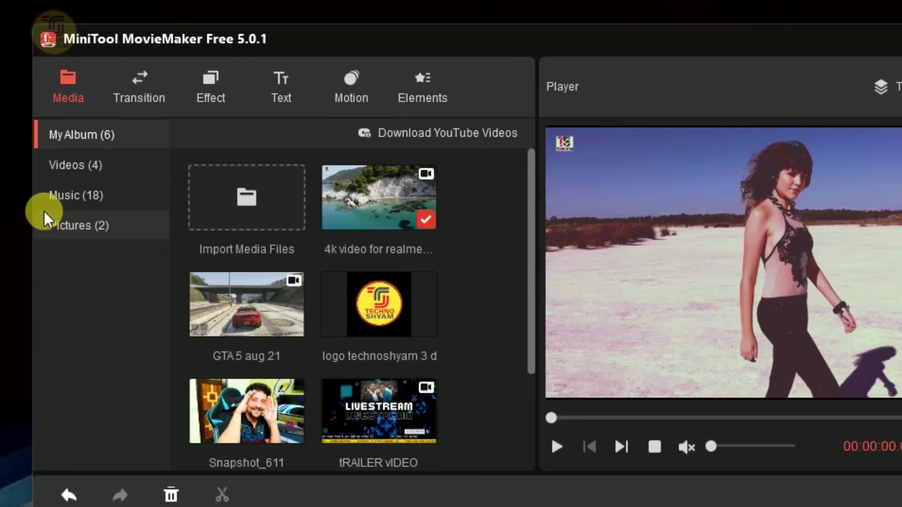
{"action": "left_click", "coordinate": [84, 195]}
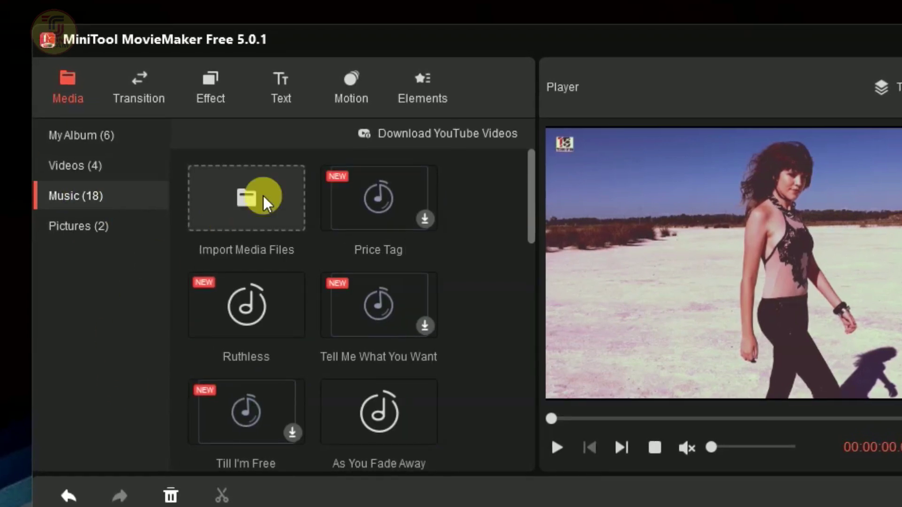
{"action": "scroll", "coordinate": [458, 311], "scroll_direction": "down", "scroll_amount": 1}
{"action": "scroll", "coordinate": [458, 311], "scroll_direction": "down", "scroll_amount": 10}
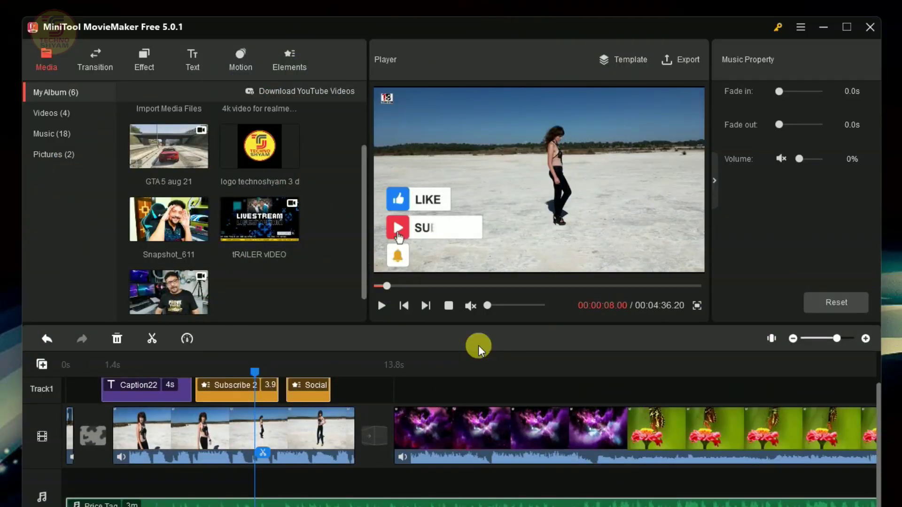
Open the export settings for the movie, review the available file formats and keep MP4.
{"action": "left_click", "coordinate": [674, 65]}
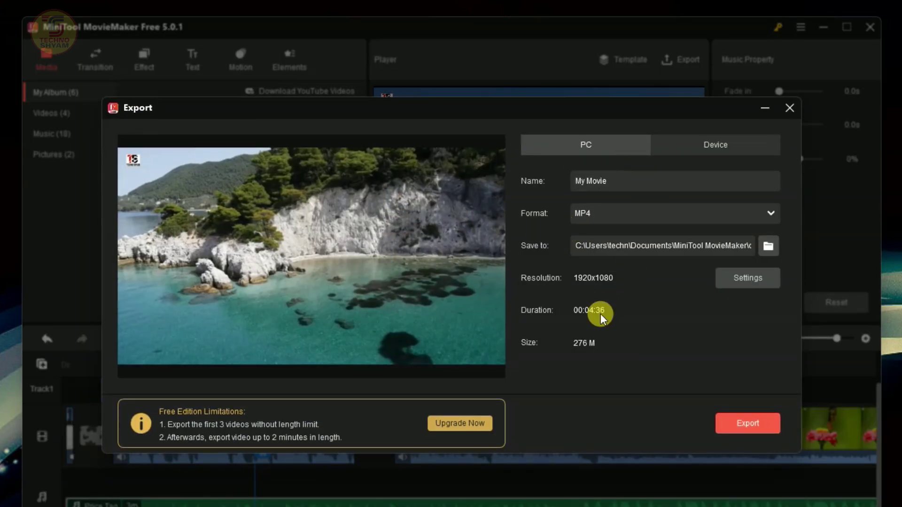
{"action": "left_click", "coordinate": [579, 214]}
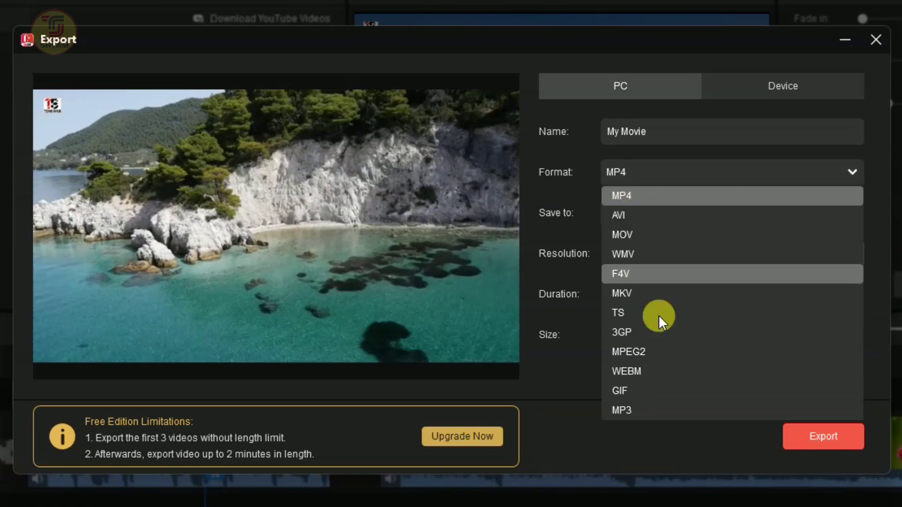
{"action": "left_click", "coordinate": [740, 171]}
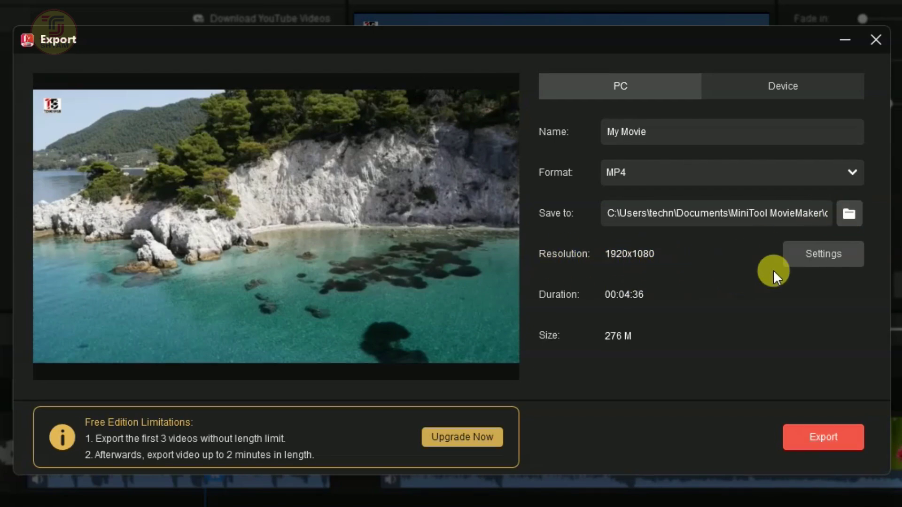
Accept Better quality with the h264_nvenc encoder, 1920x1080 resolution and 8000 bit rate, and start exporting the movie.
{"action": "left_click", "coordinate": [816, 254]}
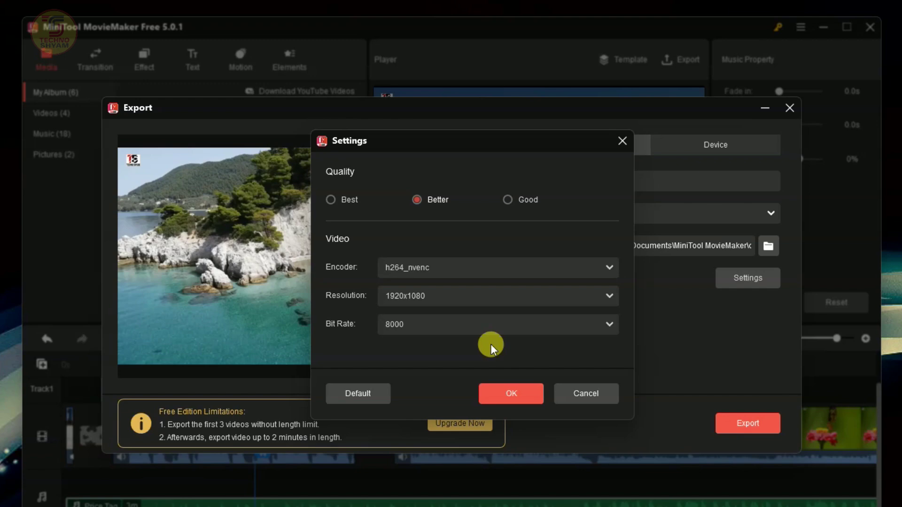
{"action": "left_click", "coordinate": [506, 392]}
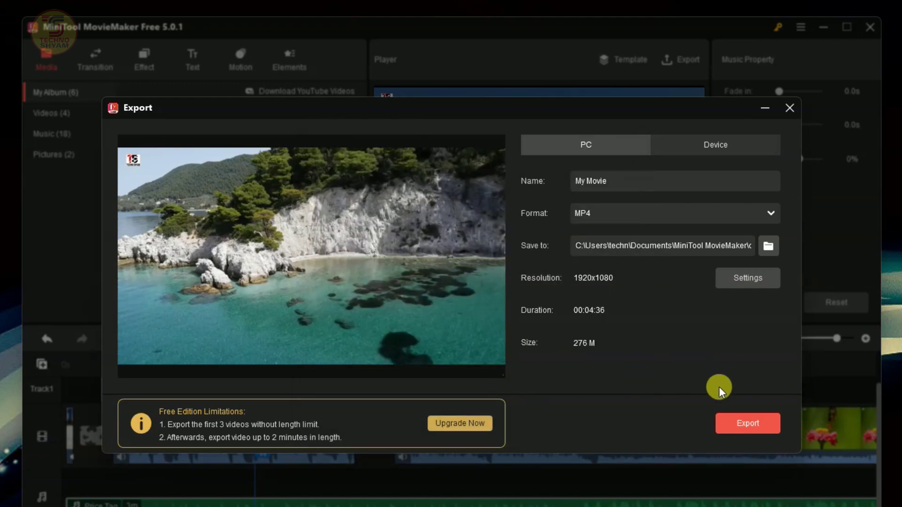
{"action": "left_click", "coordinate": [743, 426]}
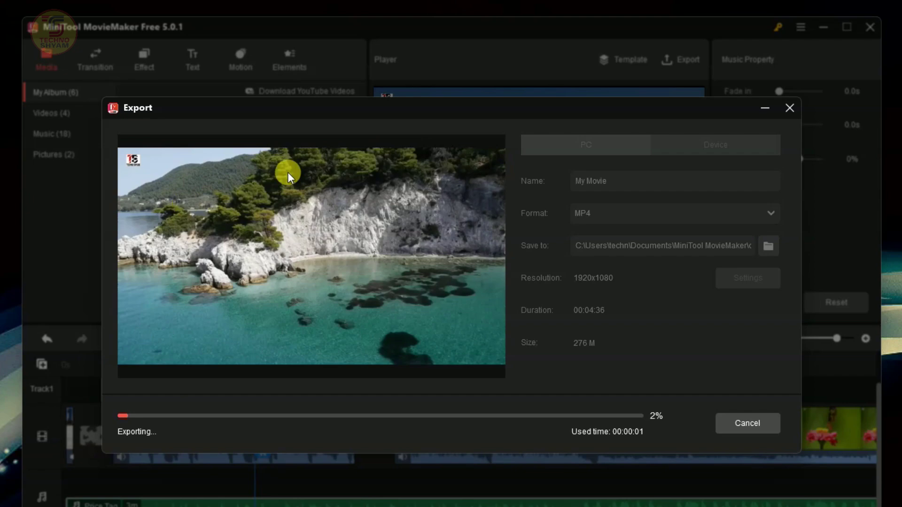